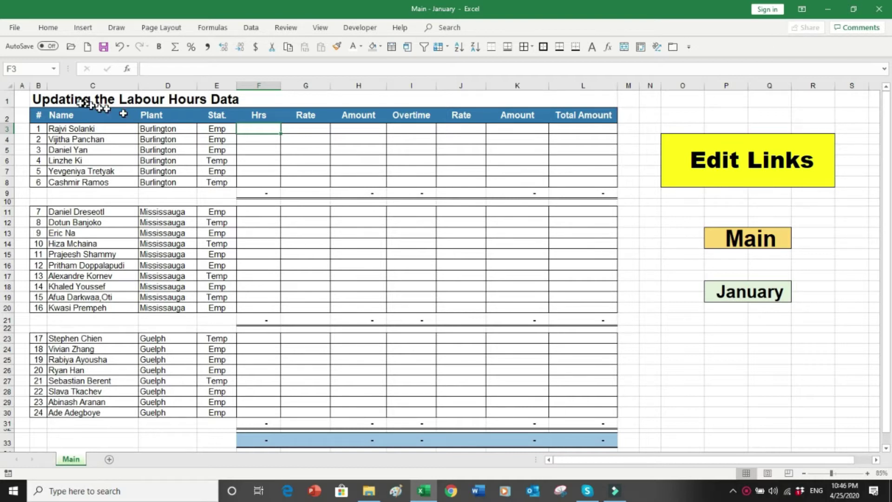
Review the Main sheet's title, the Burlington, Mississauga and Guelph employee blocks, and the Main and January labels
left_click(52, 99)
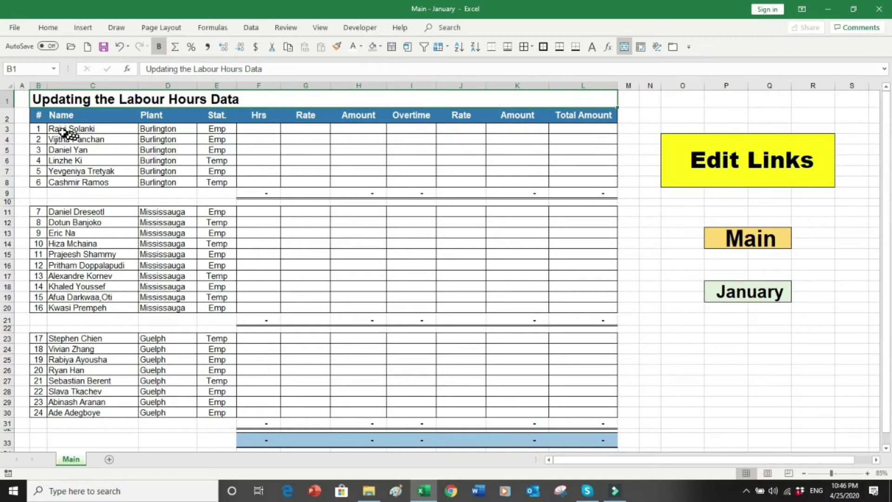
left_click_drag(60, 129, 236, 184)
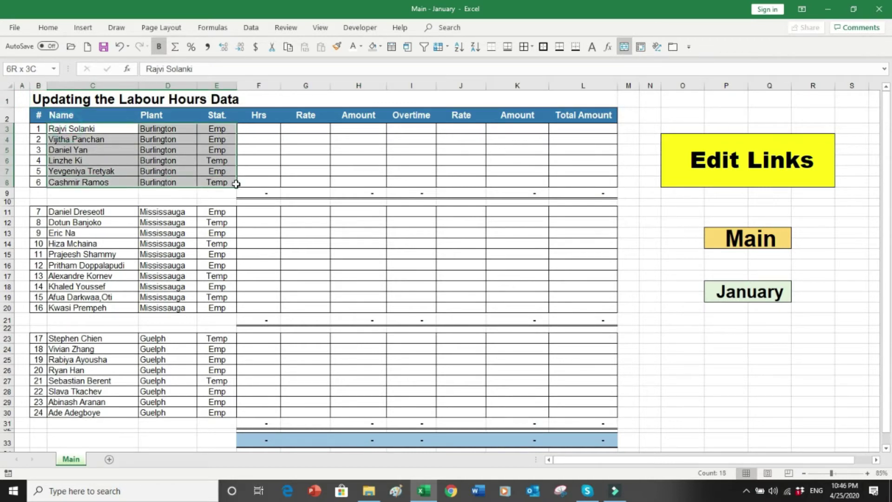
left_click_drag(148, 213, 154, 309)
left_click_drag(153, 340, 154, 409)
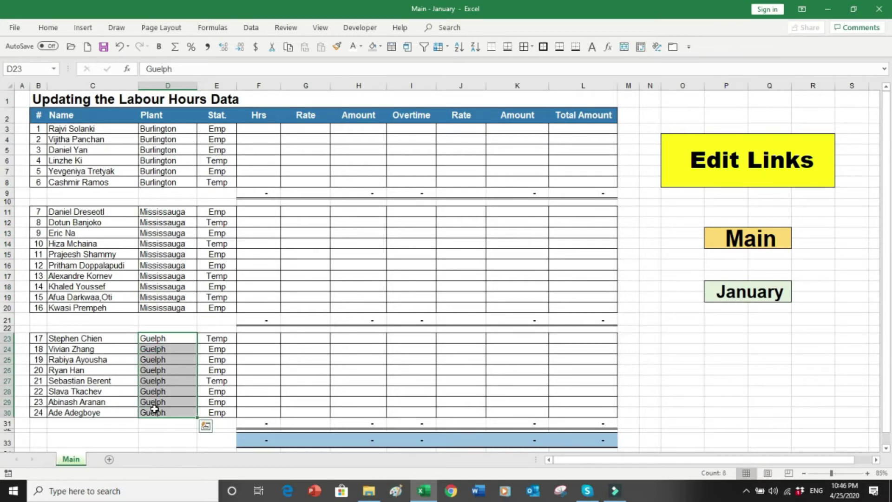
left_click(716, 238)
left_click(728, 290)
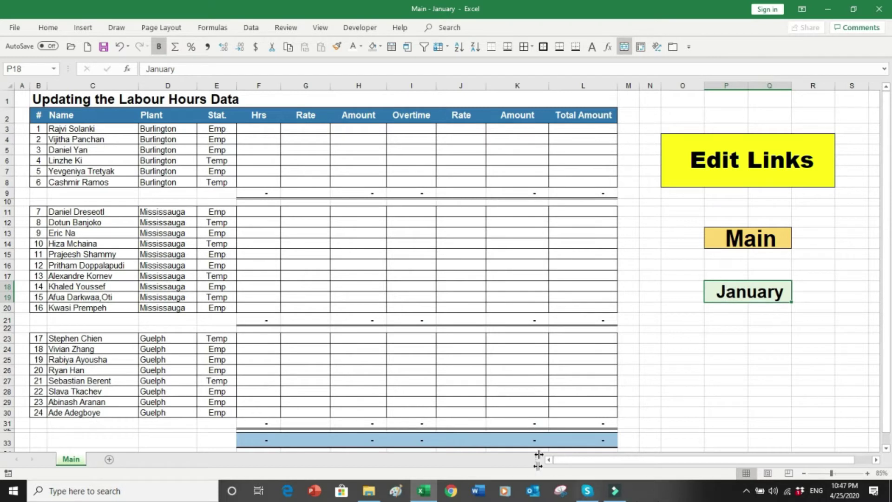
Switch to File Explorer, open the Edit Links folder, preview Main - January and sort the files by name in descending order
left_click(372, 492)
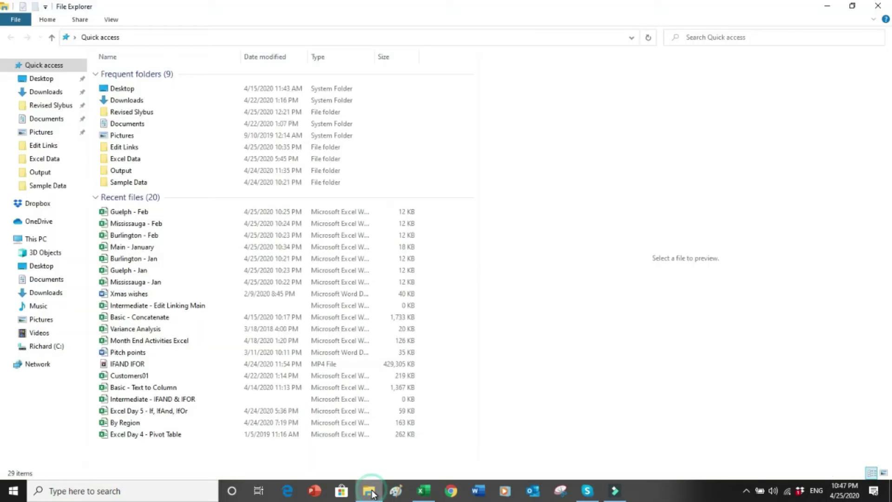
left_click(58, 148)
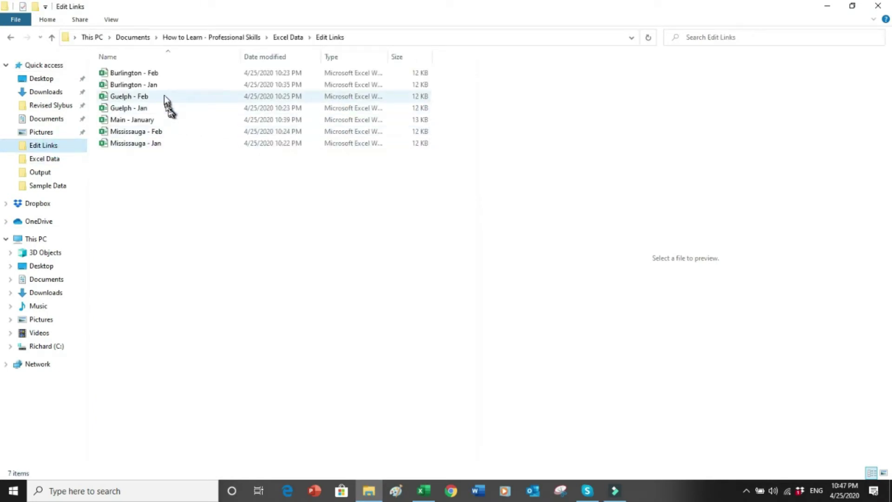
left_click(145, 121)
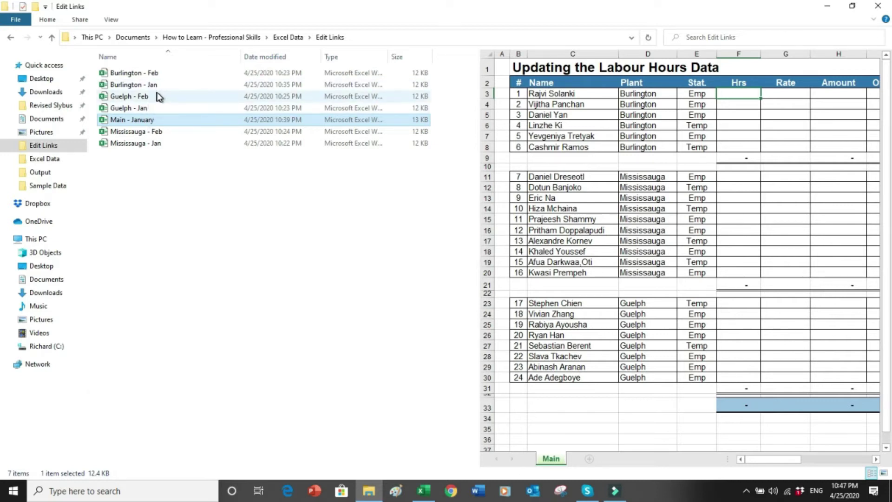
left_click(158, 56)
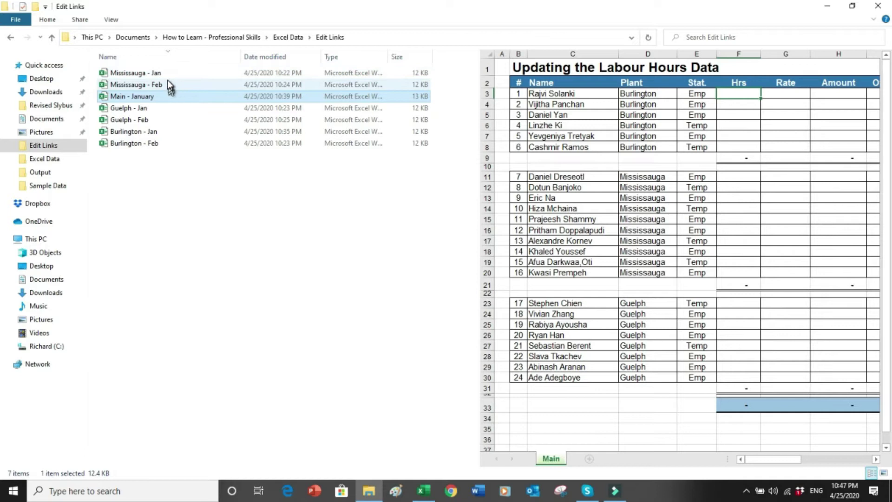
Preview the Jan and Feb workbooks of the Mississauga, Guelph and Burlington plants one after another
left_click(171, 72)
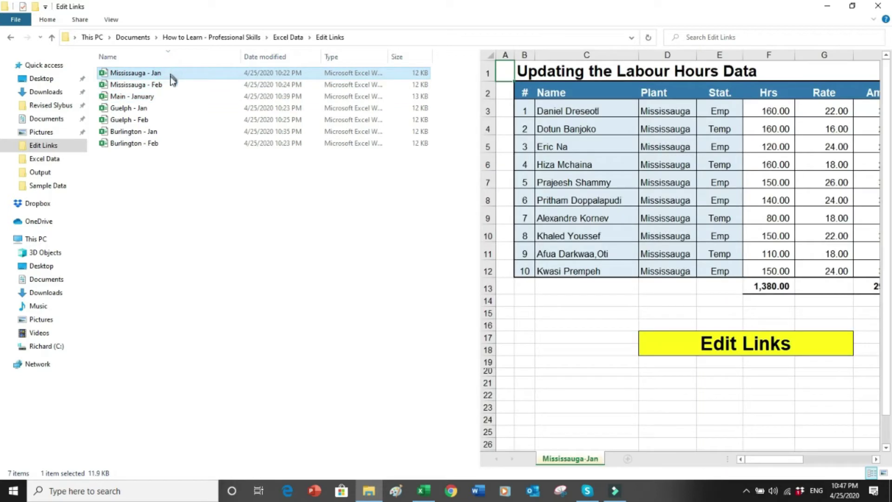
left_click(170, 84)
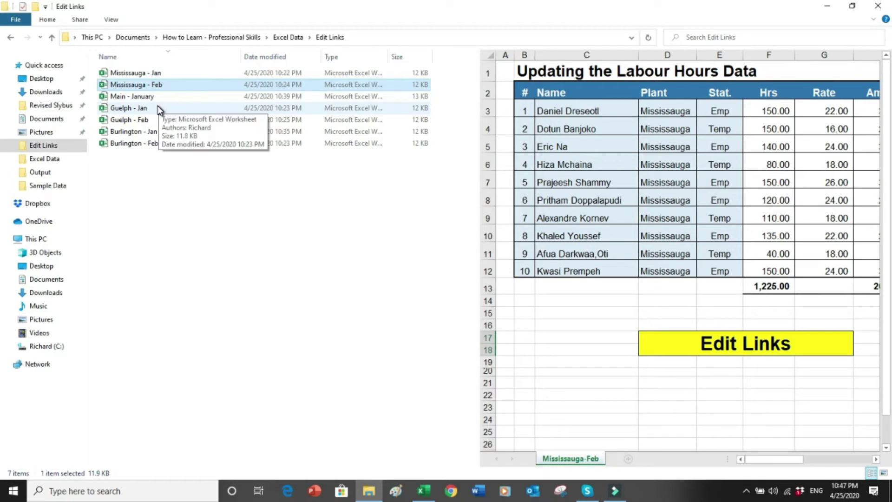
left_click(158, 108)
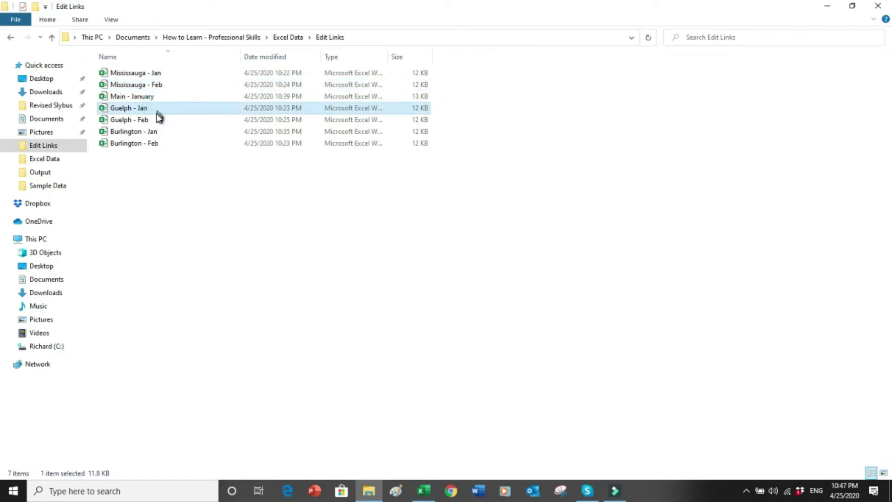
left_click(156, 116)
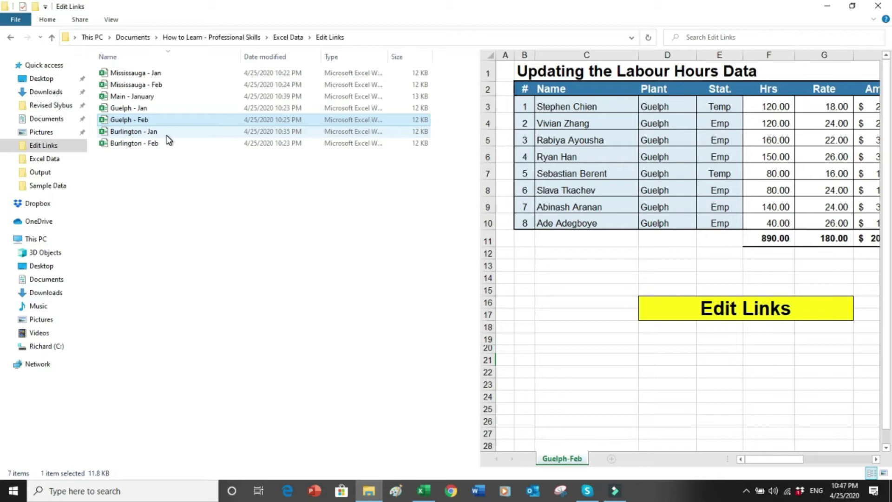
left_click(167, 134)
left_click(168, 144)
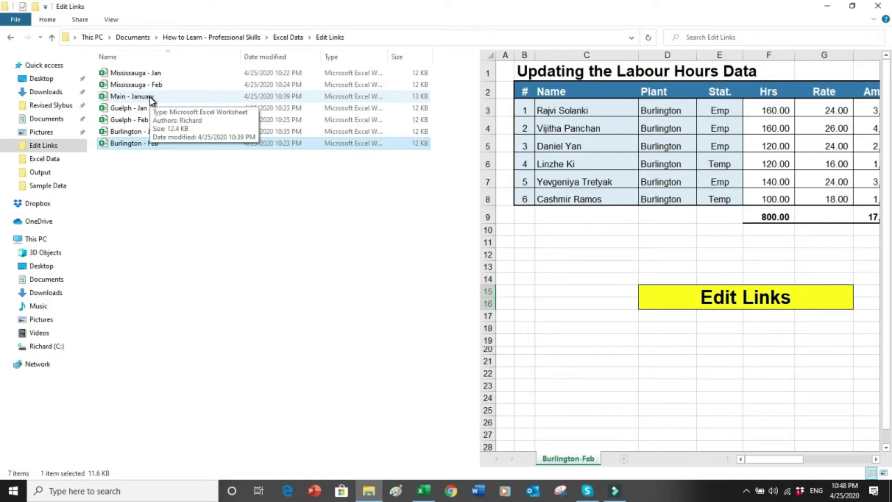
Return to the Main - January workbook in Excel, select cell F3 and check whether the Edit Links command is available
key("alt+Tab")
key("alt+Tab")
key("alt+Tab")
key("alt+Tab")
key("alt+Tab")
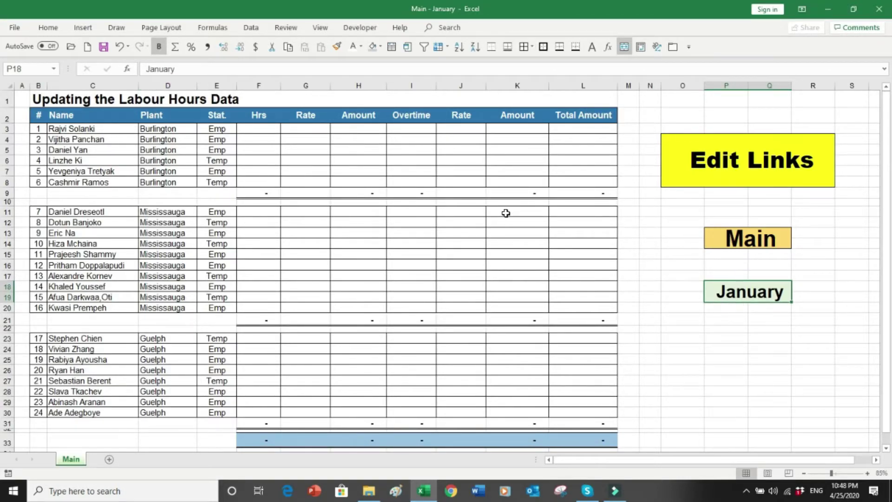
left_click(262, 128)
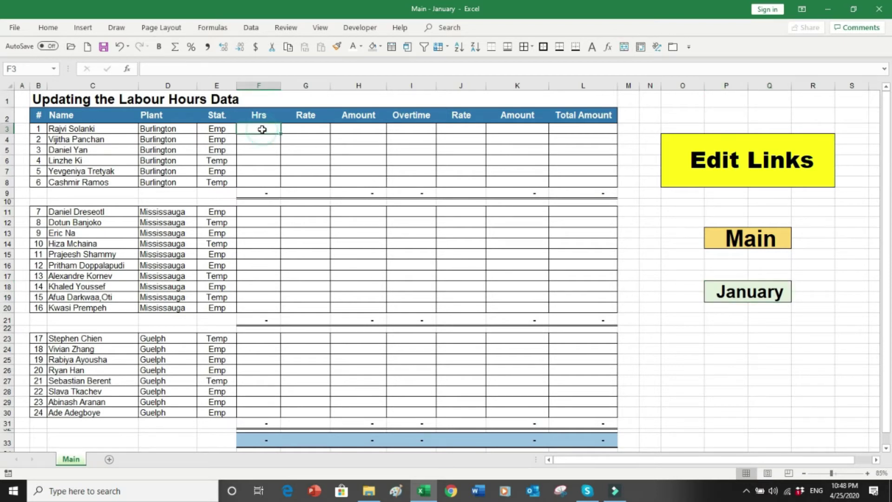
left_click(251, 28)
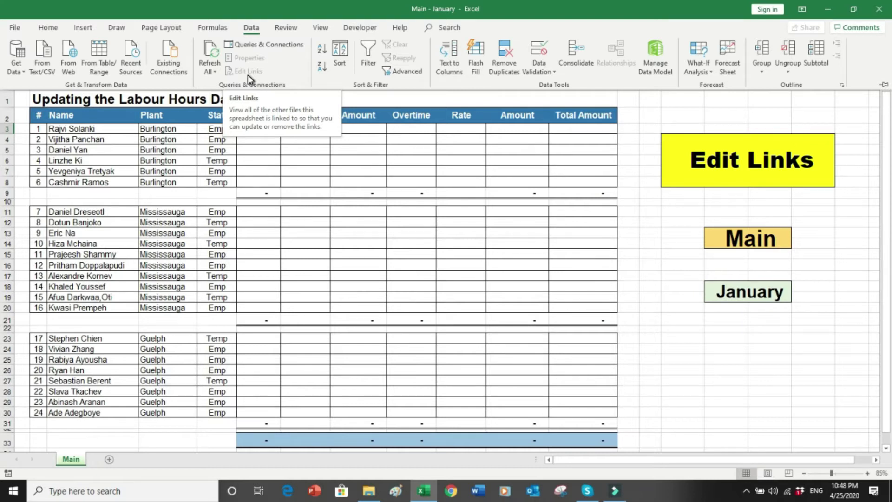
key("Escape")
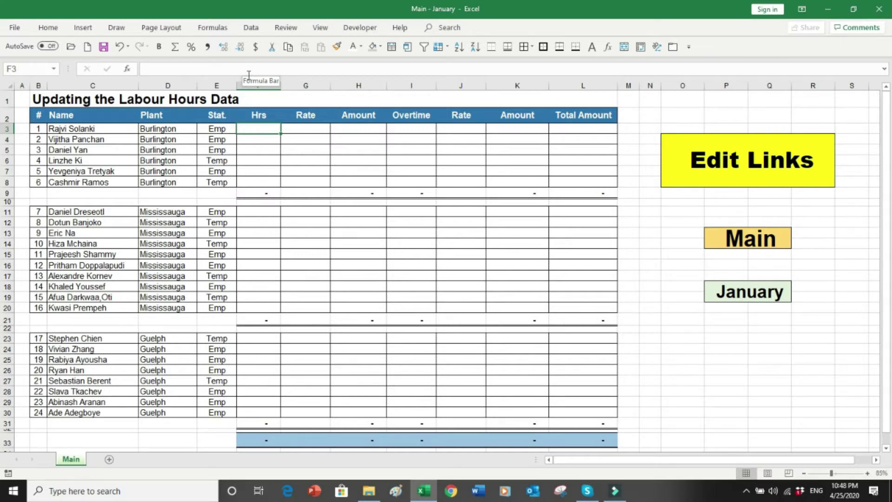
Open the Burlington - Jan workbook from the Edit Links folder in File Explorer and dismiss the product notice
key("alt+Tab")
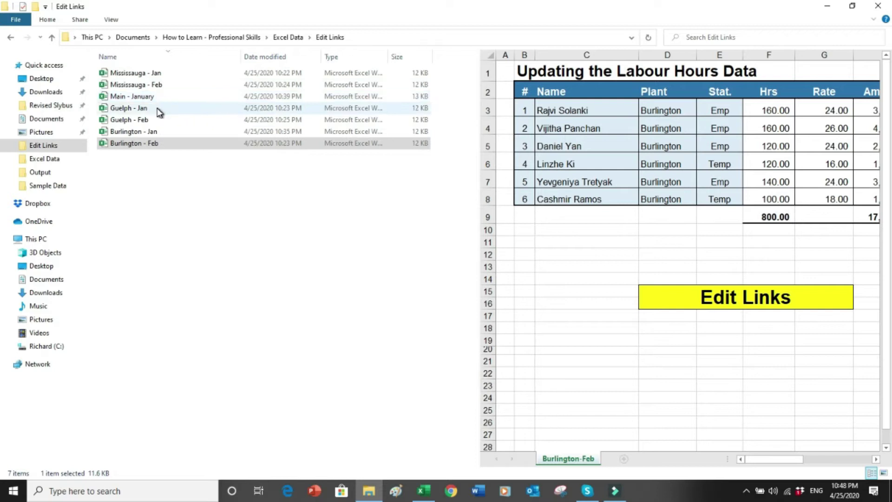
left_click(134, 132)
left_click(134, 132)
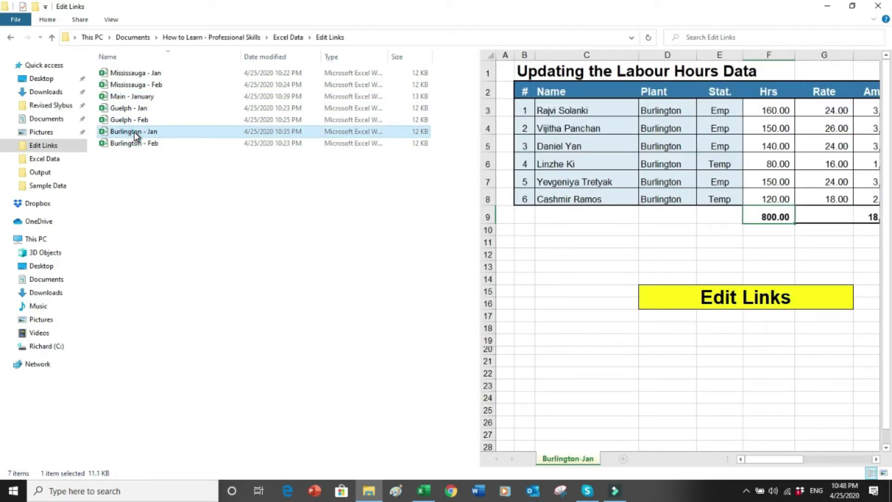
left_click(107, 132)
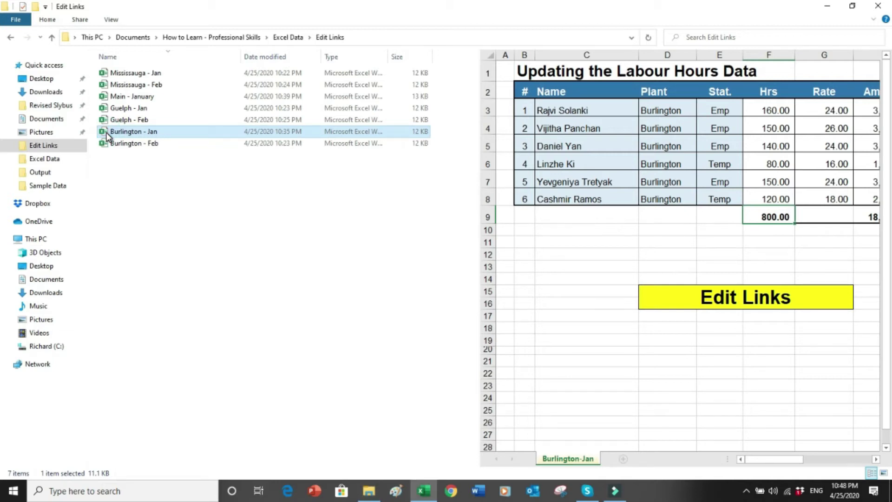
key("alt+Tab")
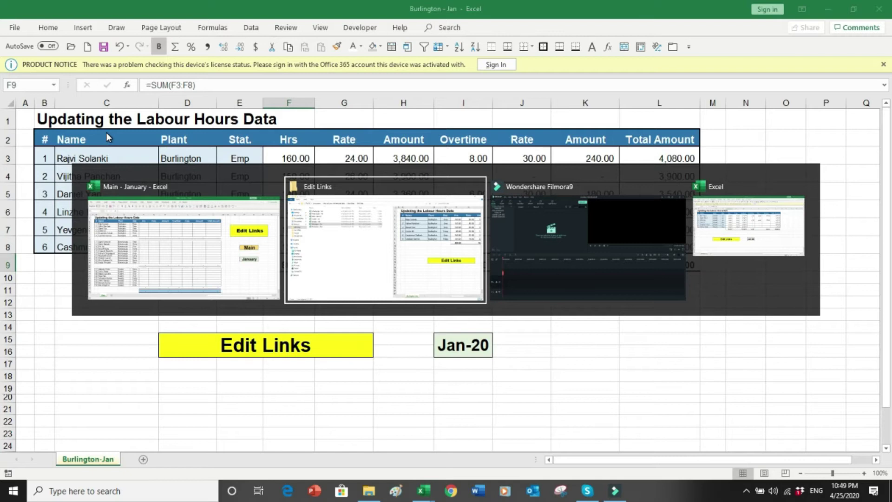
key("alt+Tab")
key("alt+Tab")
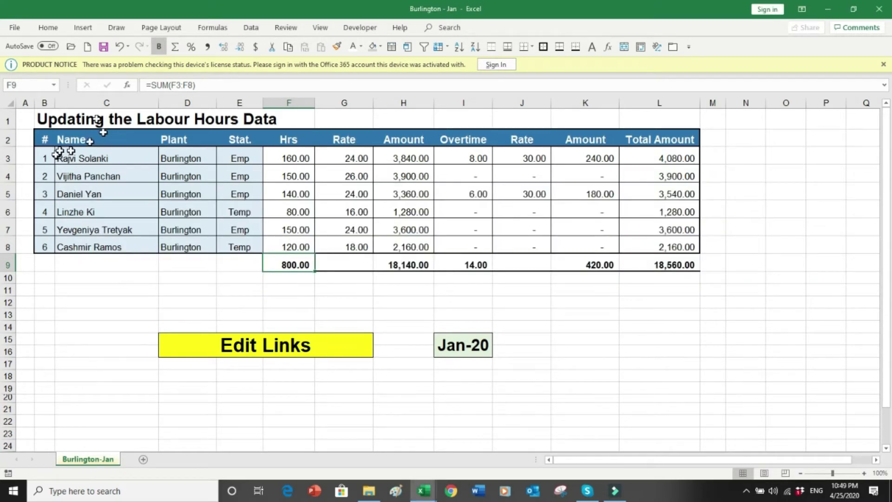
left_click(883, 64)
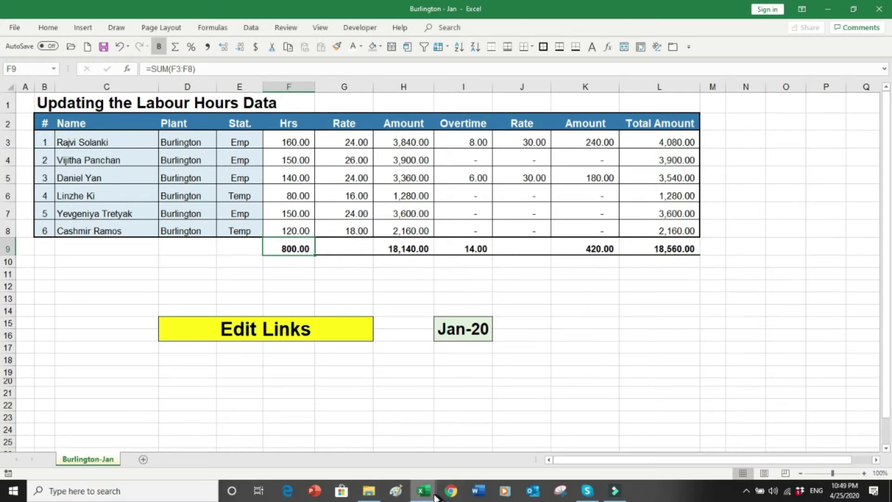
Compare the Main - January and Burlington - Jan workbooks by switching between them, ending on Main - January
mouse_move(431, 496)
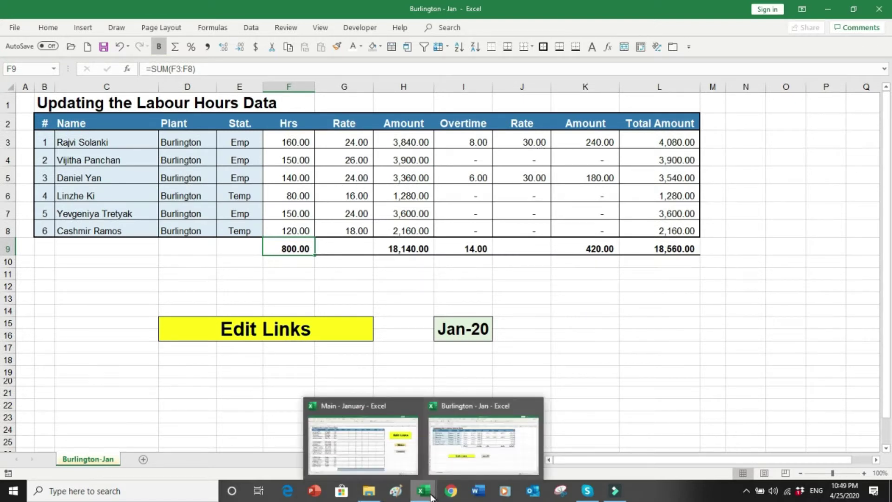
left_click(386, 446)
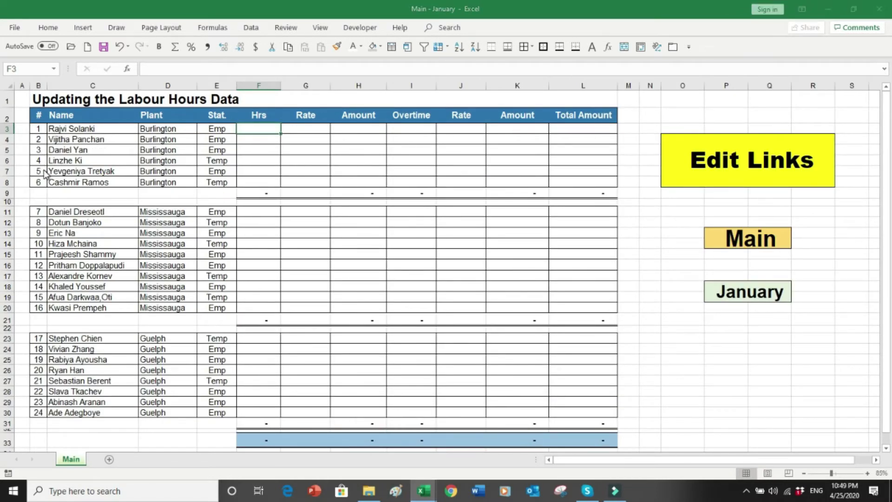
key("ctrl+Tab")
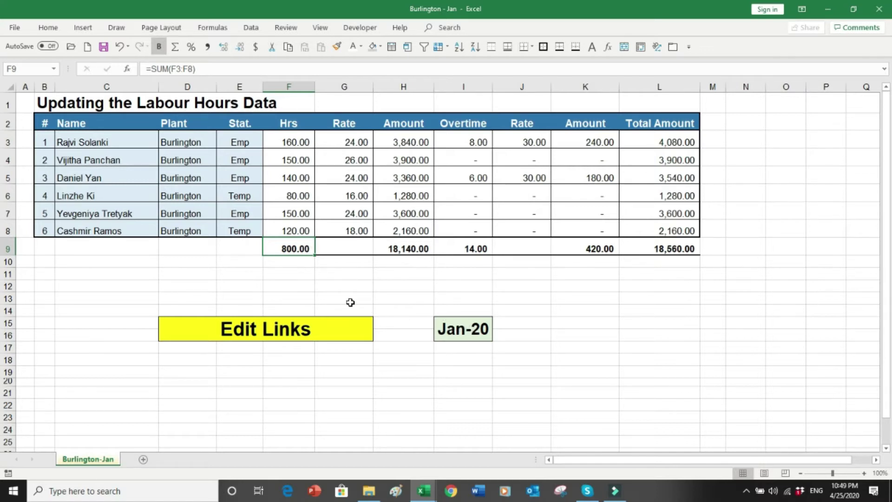
key("ctrl+Tab")
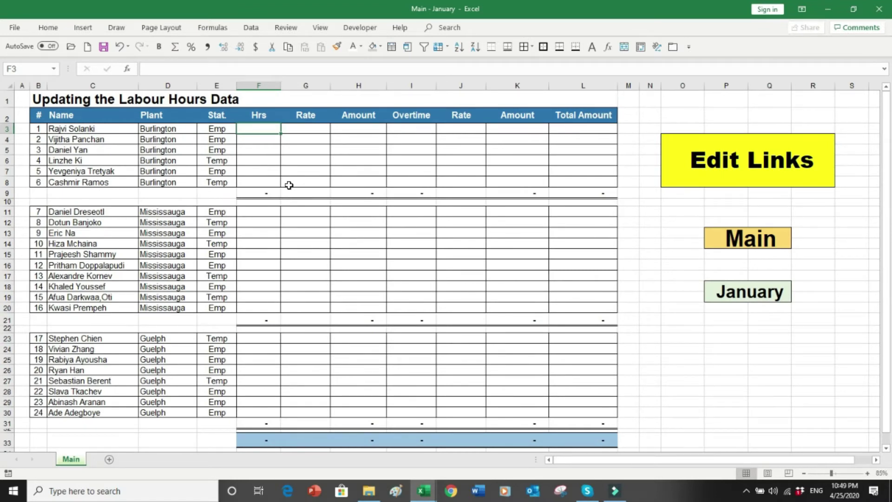
Link cell F3 of the Main sheet to cell F3 of the Burlington-Jan sheet, using a relative reference
type("=")
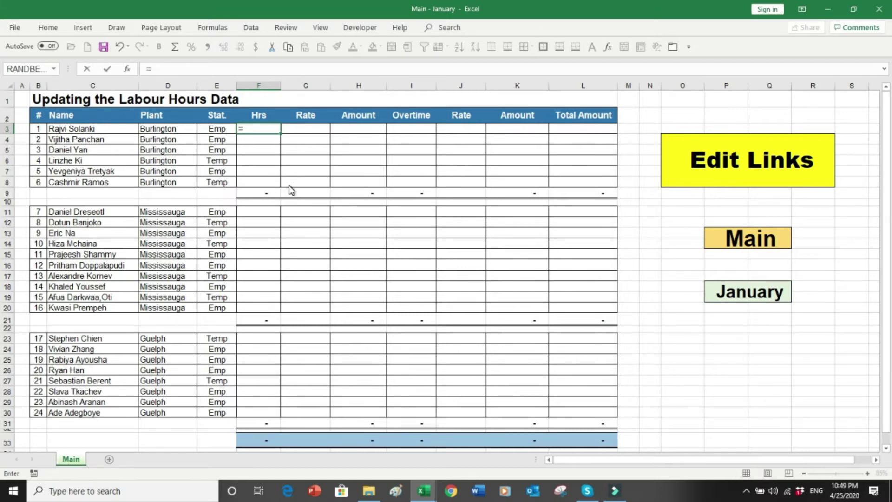
key("ctrl+Tab")
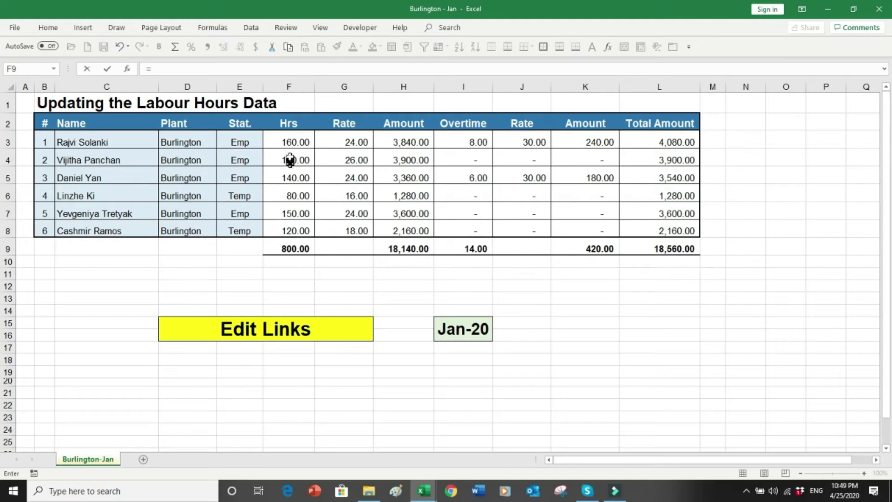
left_click(290, 141)
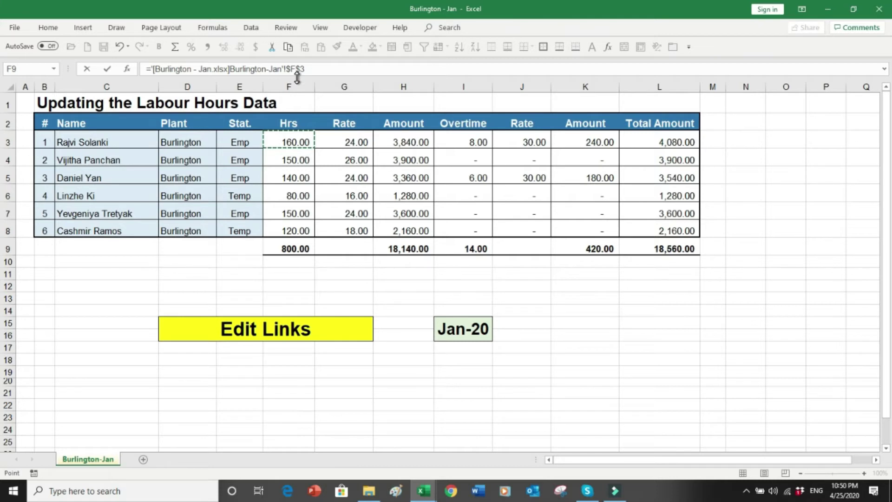
key("BackSpace")
key("Return")
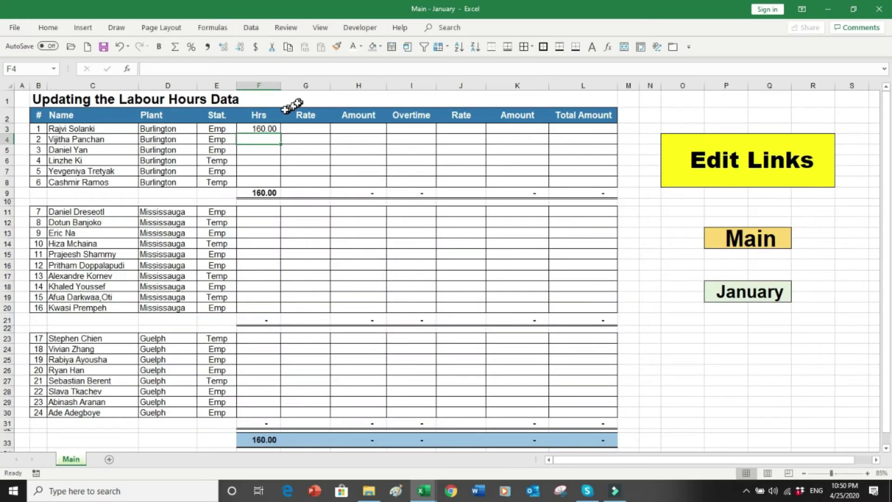
Fill the link formula from F3 across and down the Burlington block to L8, and check the total in L9
left_click(272, 128)
left_click_drag(283, 134, 585, 190)
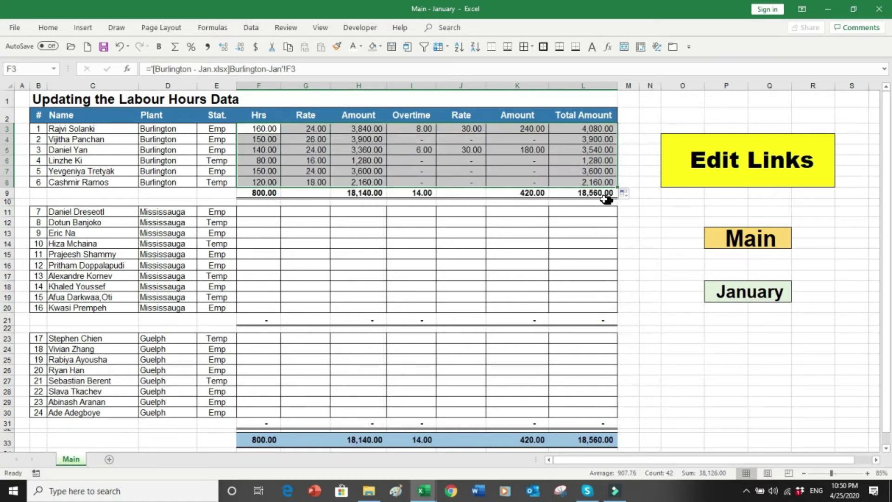
left_click(599, 194)
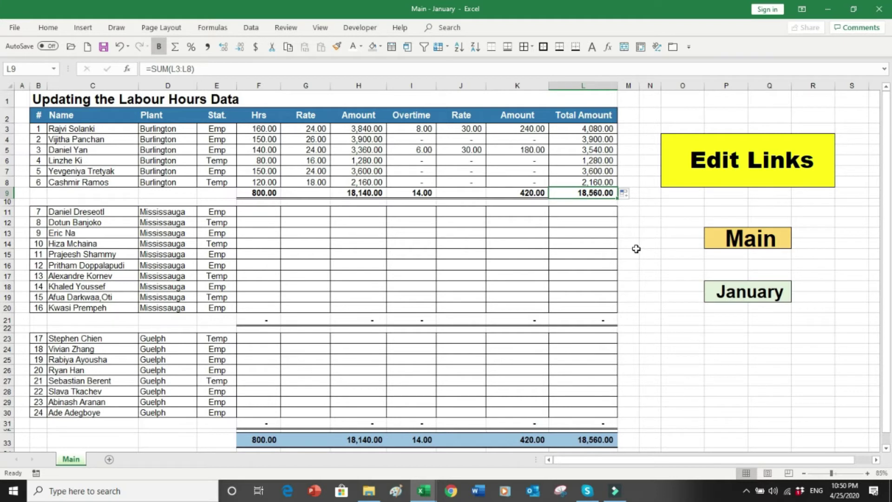
Switch to the Burlington - Jan workbook and close it
key("ctrl+Tab")
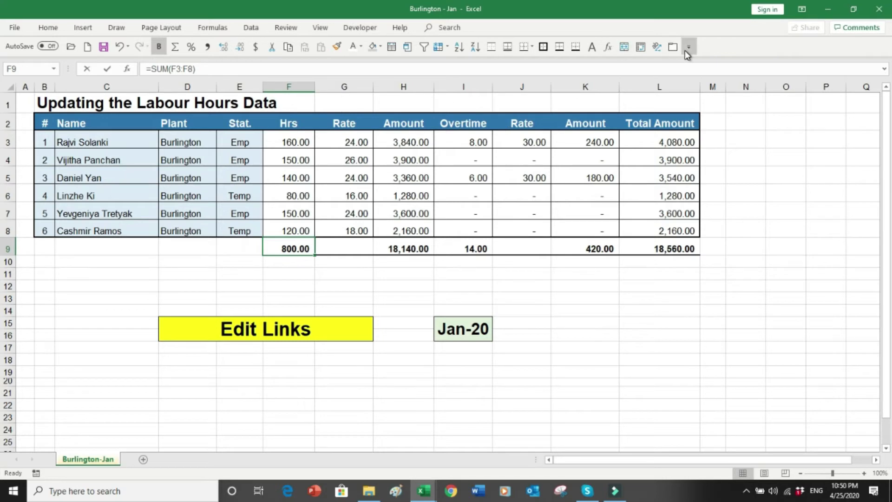
left_click(673, 47)
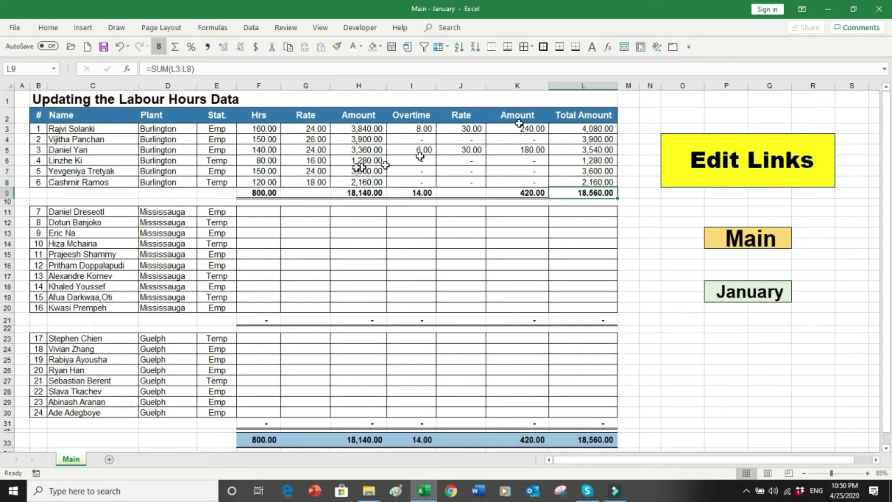
Check the link in G4, and open the Mississauga - Jan workbook from the Edit Links folder, dismissing its product notice
left_click(317, 139)
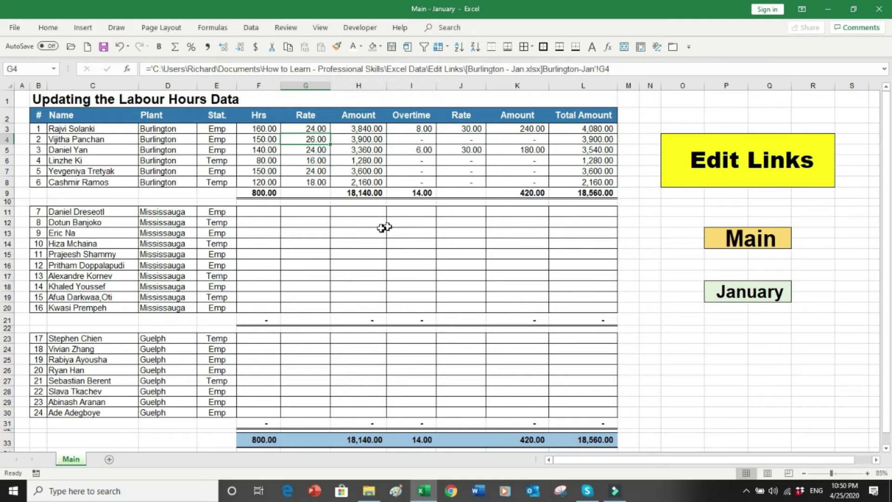
left_click(259, 214)
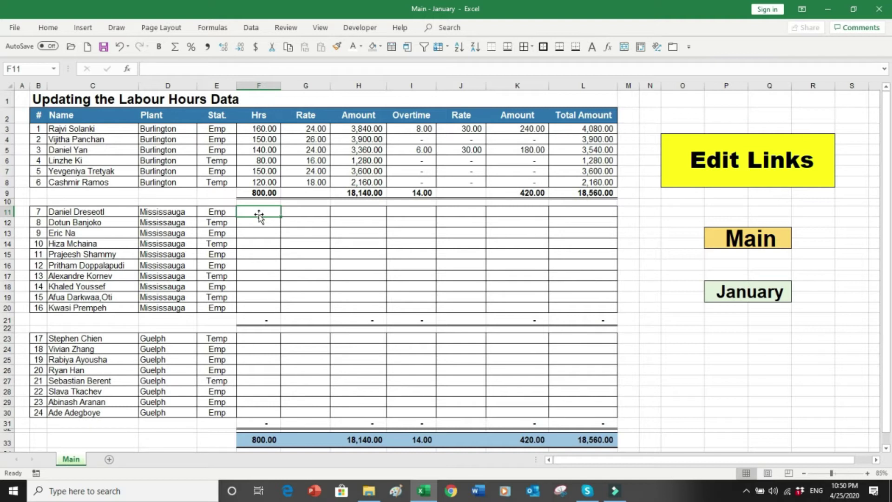
key("alt+Tab")
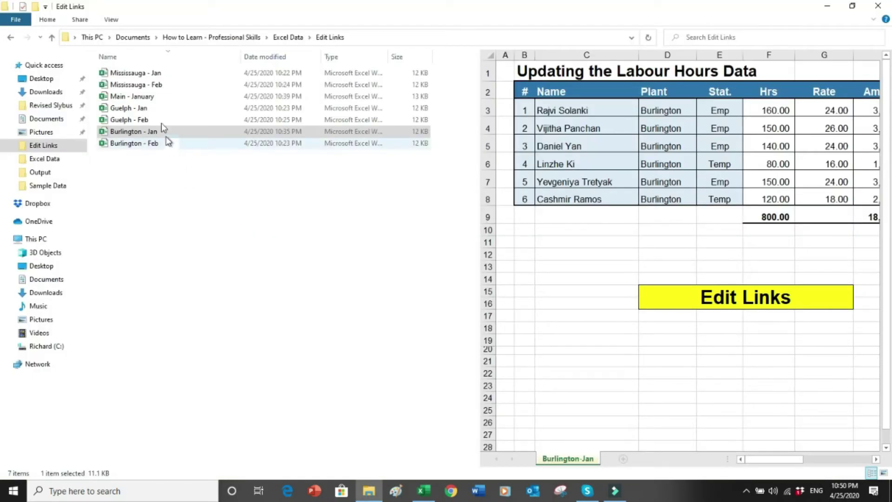
left_click(139, 74)
mouse_move(424, 491)
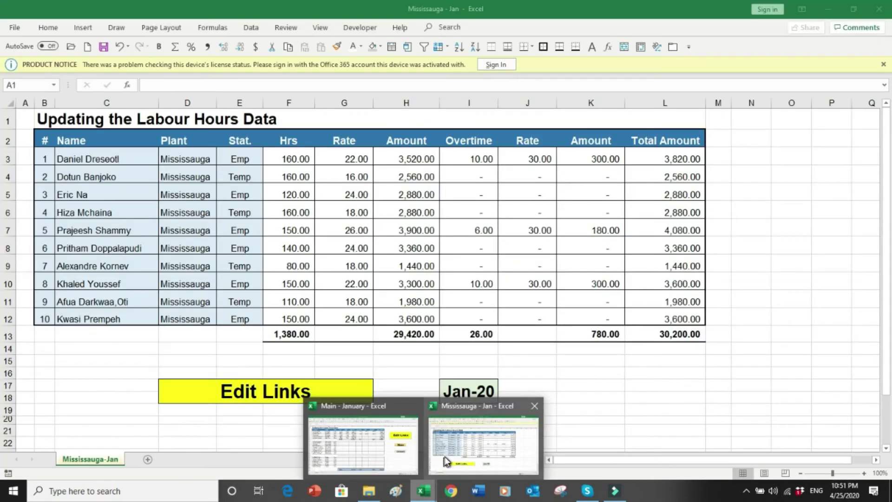
left_click(445, 456)
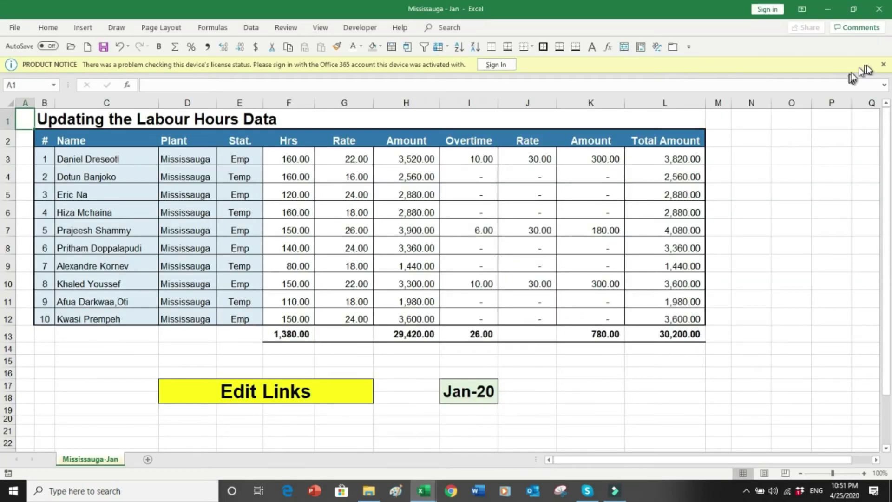
left_click(884, 65)
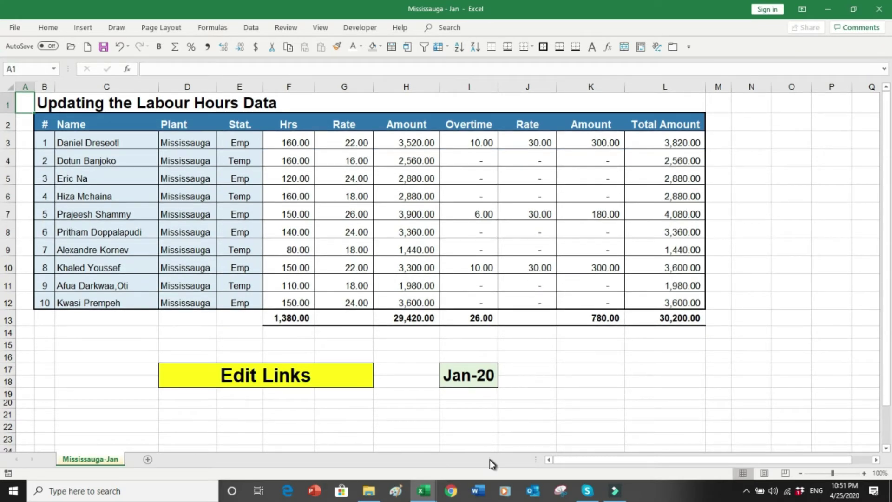
Link cell F11 of the Main sheet to cell F3 of the Mississauga-Jan sheet, using a relative reference
mouse_move(432, 495)
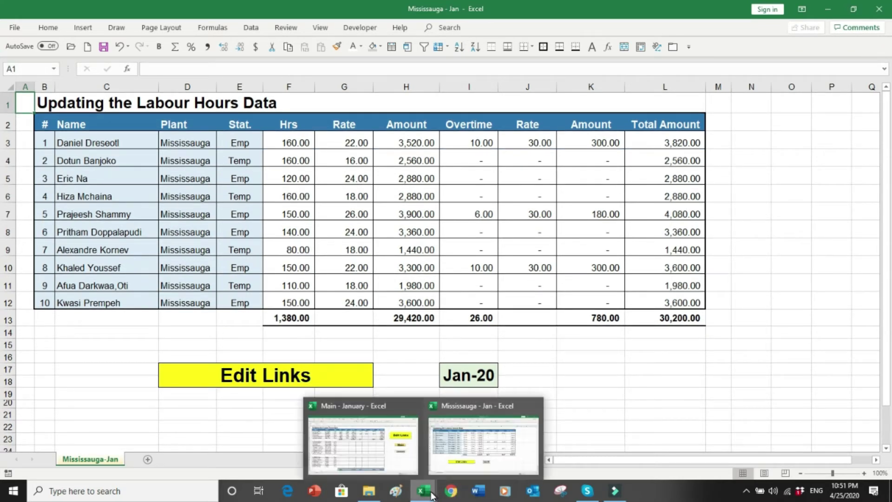
left_click(398, 454)
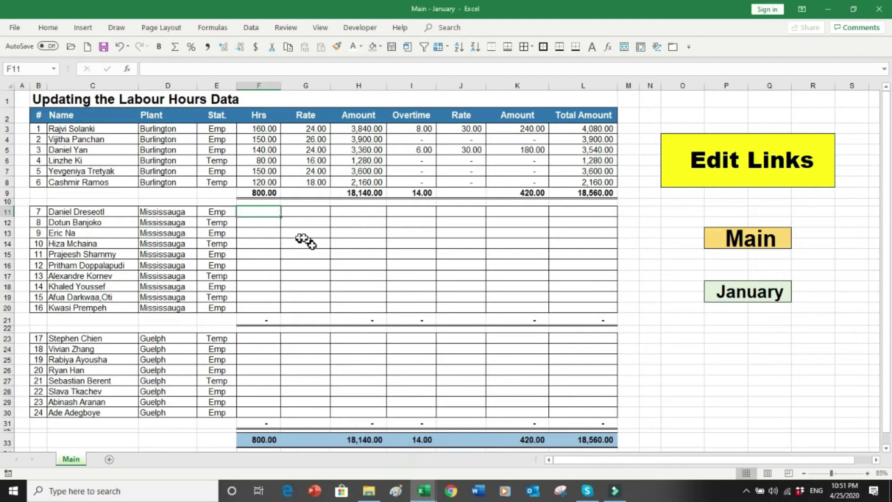
type("=")
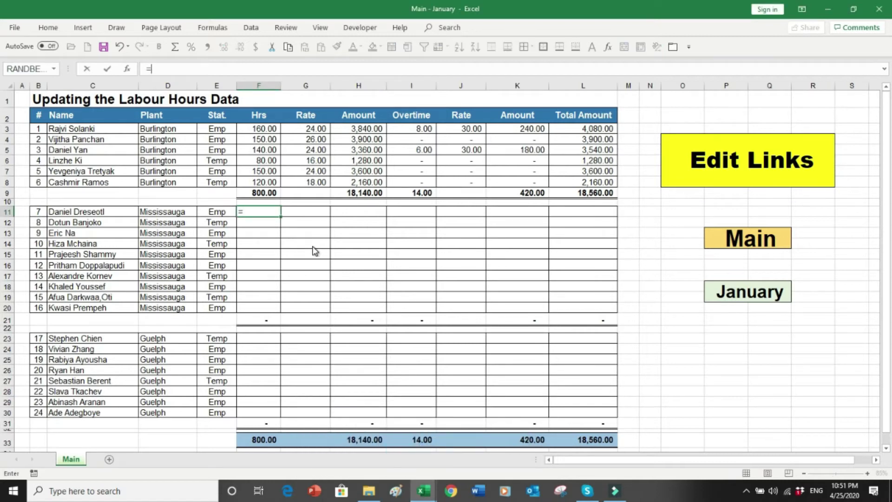
key("ctrl+Tab")
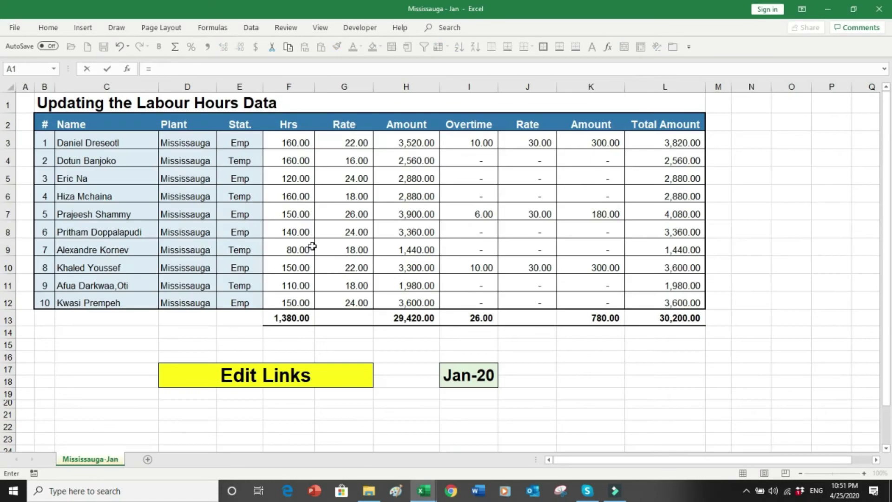
left_click(291, 142)
key("F4")
key("F4")
key("F4")
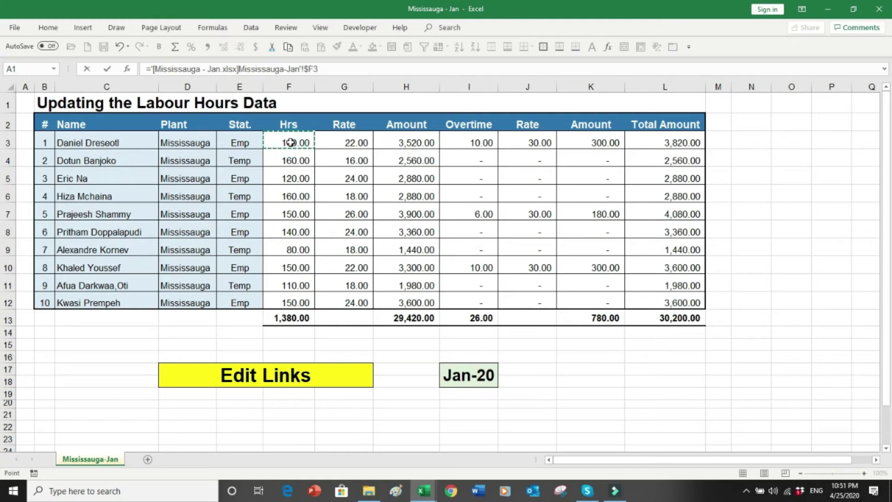
key("Return")
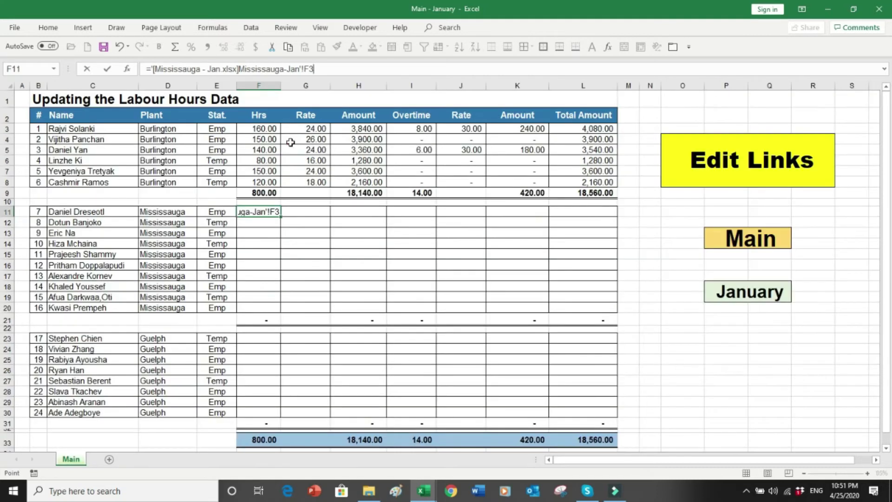
Fill the link formula from F11 across and down the Mississauga block to L20, and compare the total in L21 with the source workbook
left_click(257, 212)
left_click_drag(281, 217, 587, 306)
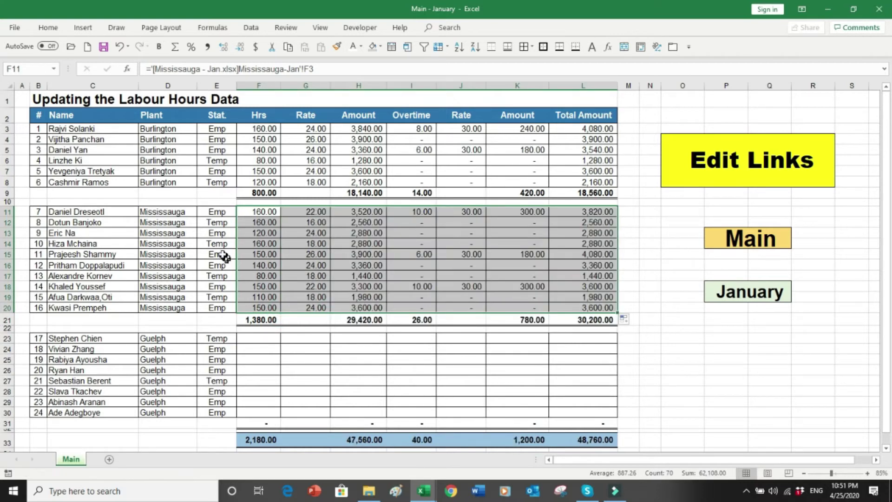
left_click_drag(97, 213, 98, 271)
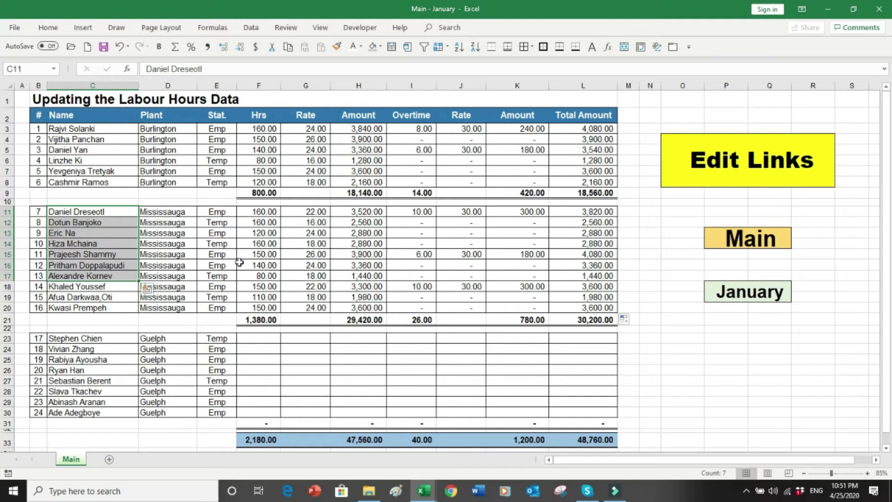
left_click(602, 321)
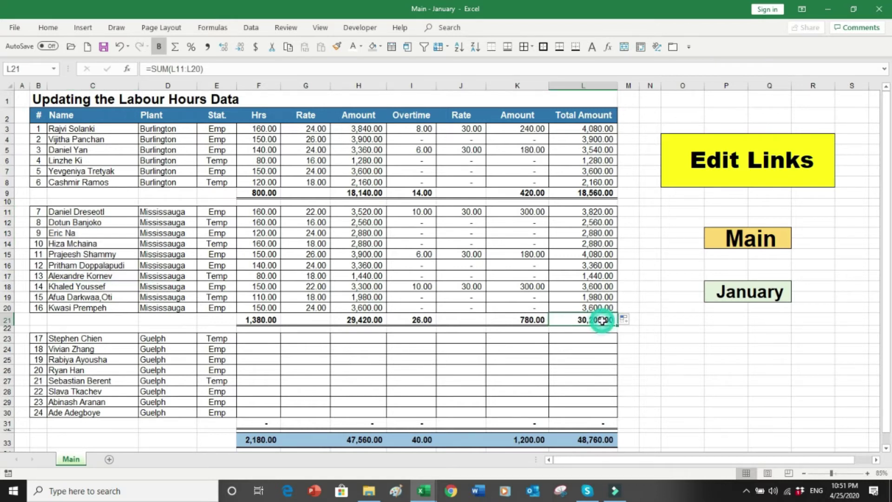
key("ctrl+Tab")
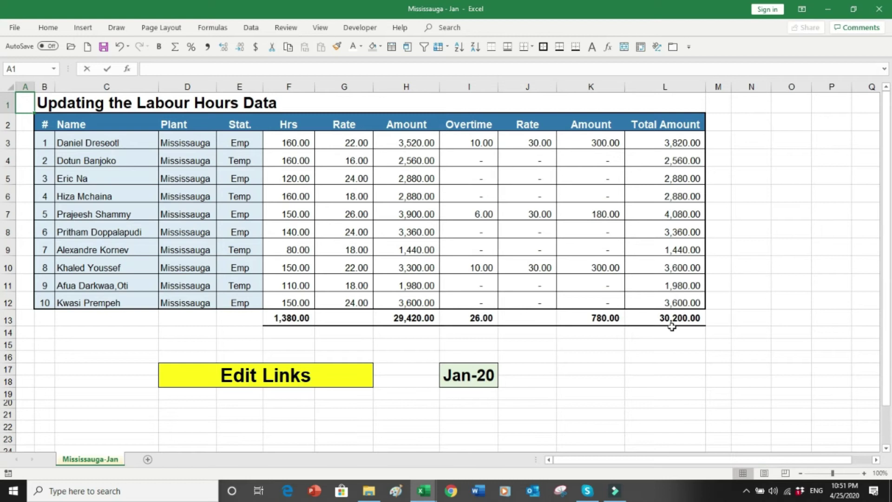
key("ctrl+Tab")
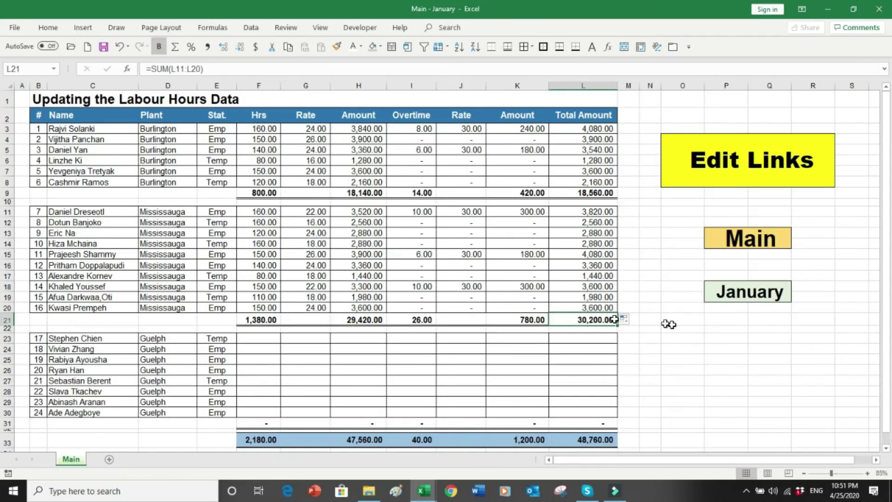
Inspect the link formula in F14 of the Main sheet, and close the Mississauga - Jan workbook
left_click(266, 244)
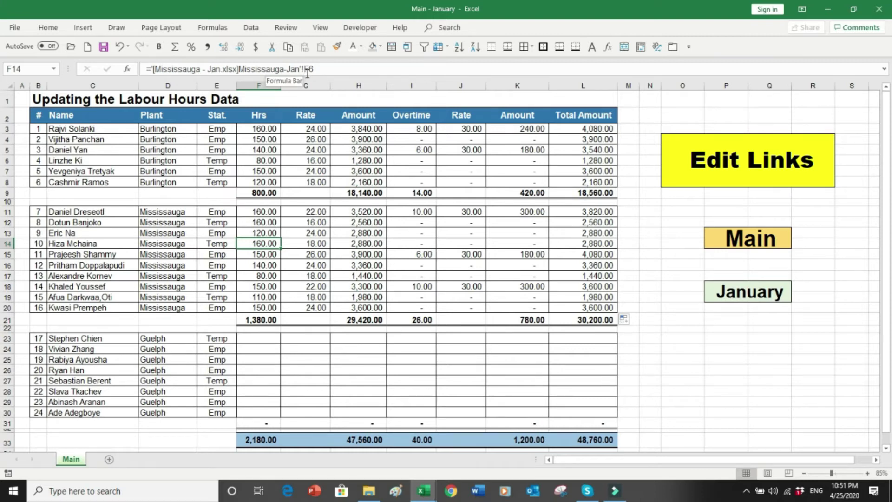
key("alt+Tab")
key("Escape")
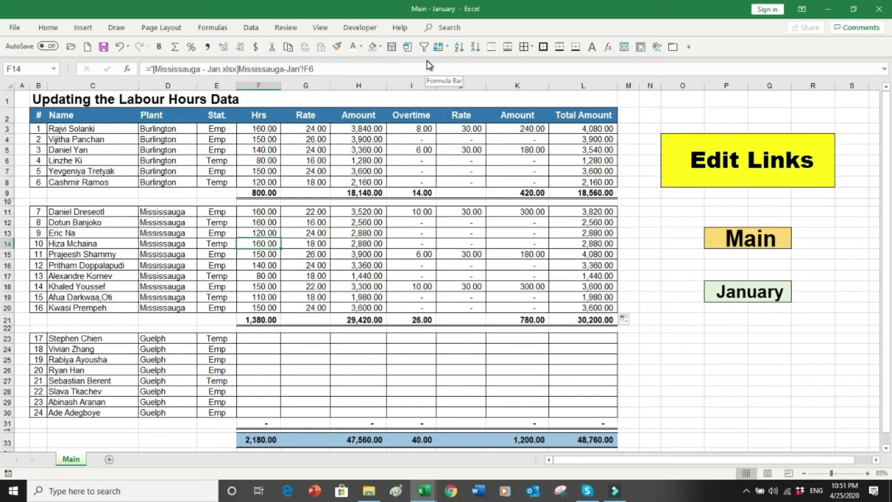
key("alt+Tab")
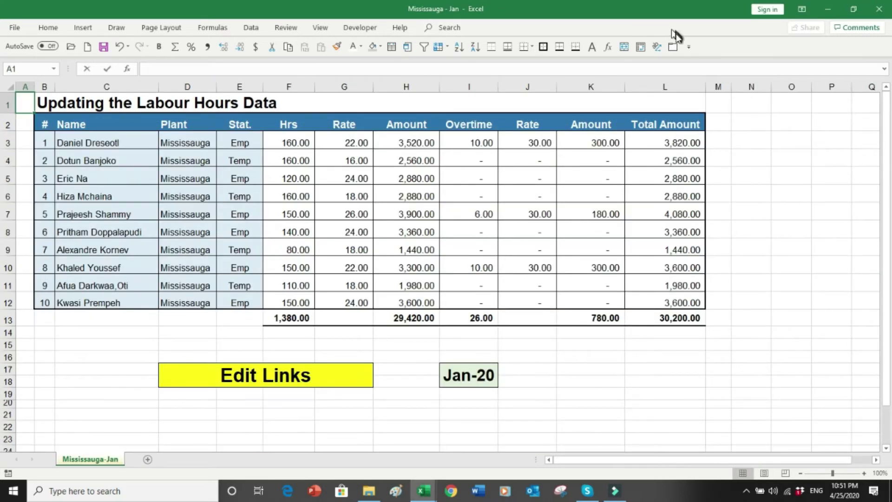
key("alt+Tab")
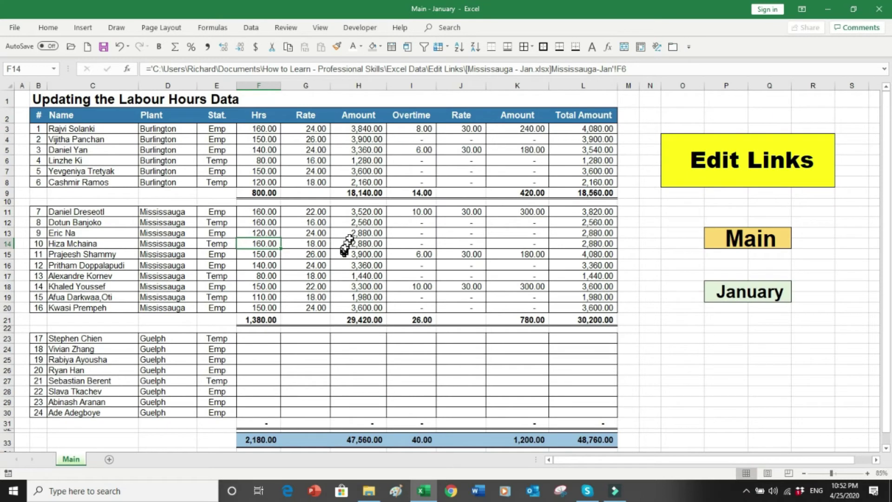
Open the Mississauga - Jan source workbook through the link in H12, dismiss its product notice, and close it again
left_click(361, 222)
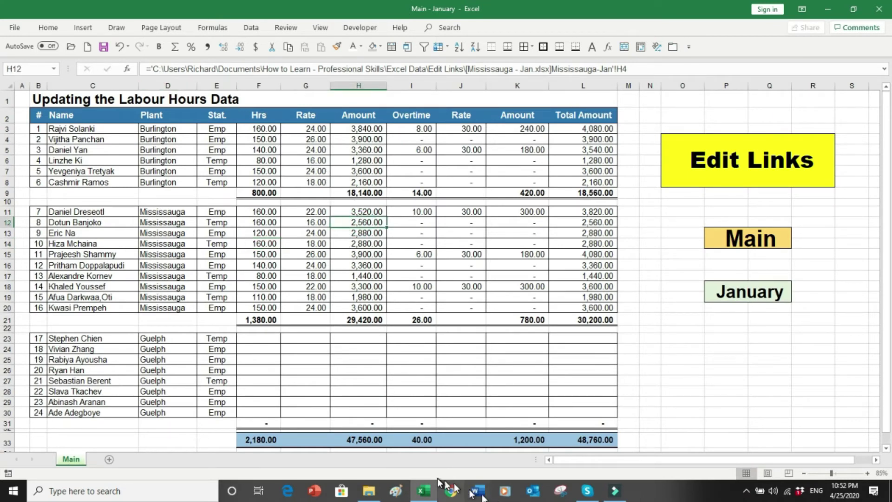
mouse_move(420, 497)
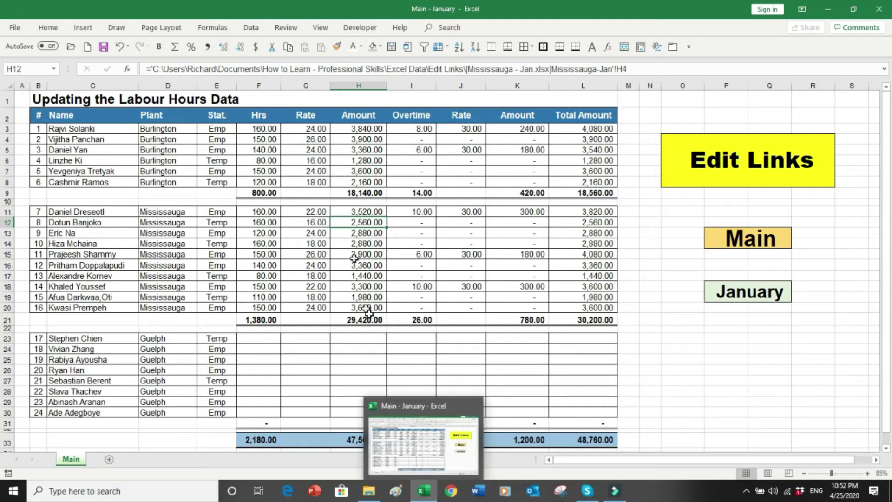
double_click(359, 223)
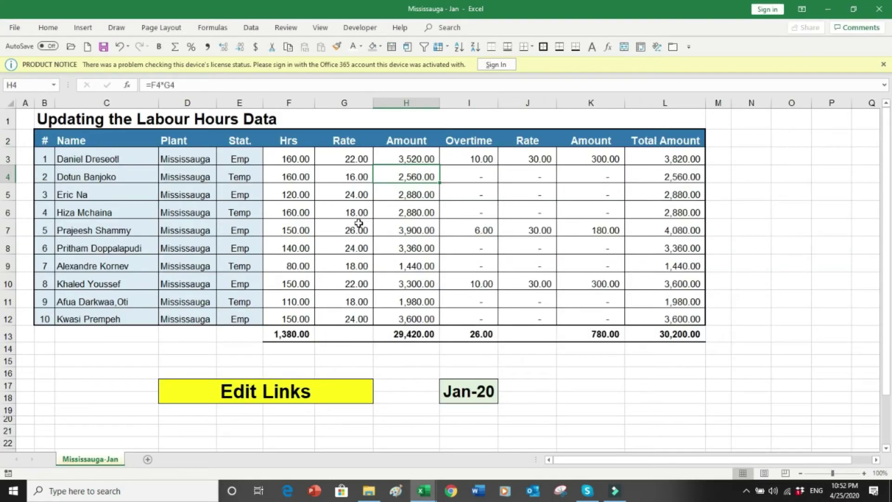
left_click(884, 64)
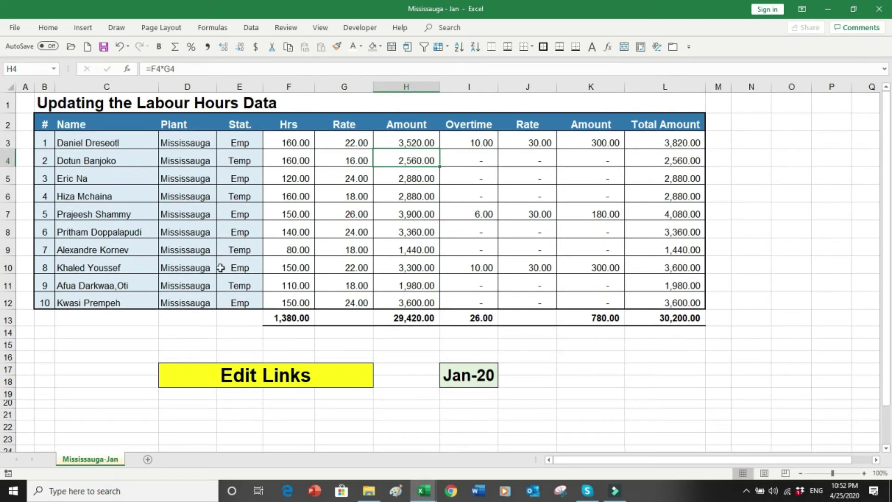
left_click(673, 47)
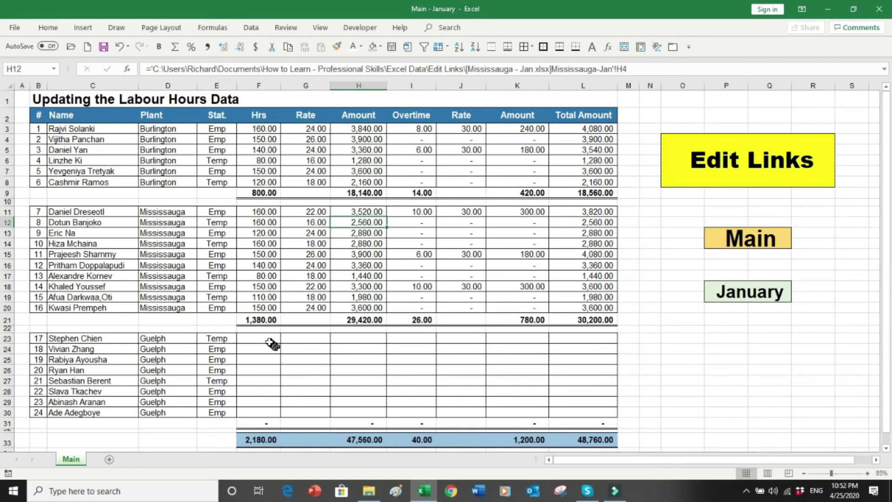
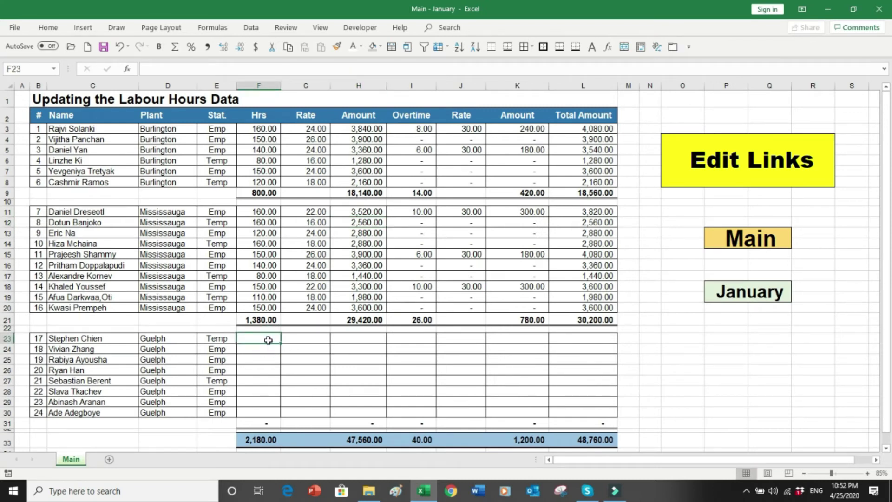
Open the Guelph - Jan workbook from the Edit Links folder, bring it to the front and dismiss its product notice
key("alt+Tab")
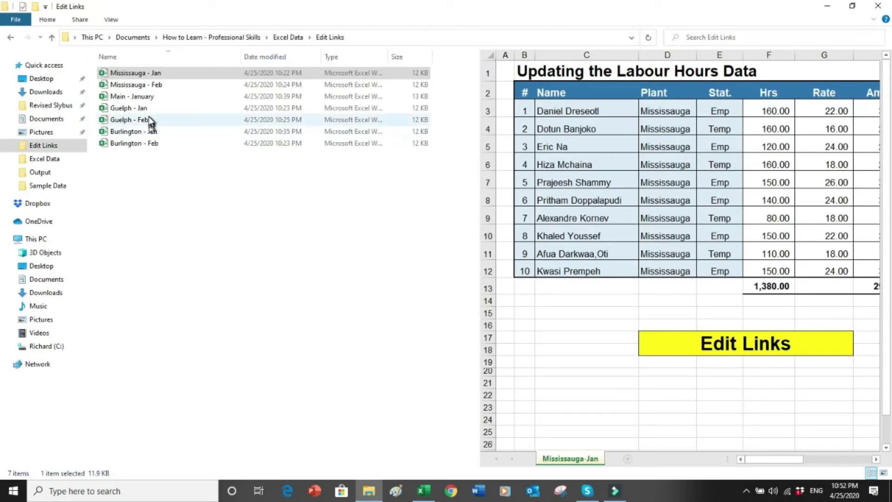
left_click(124, 109)
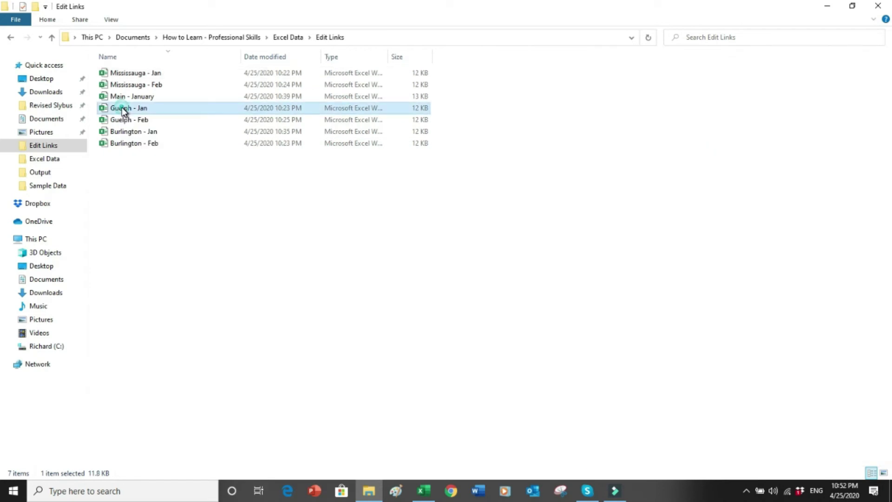
double_click(124, 110)
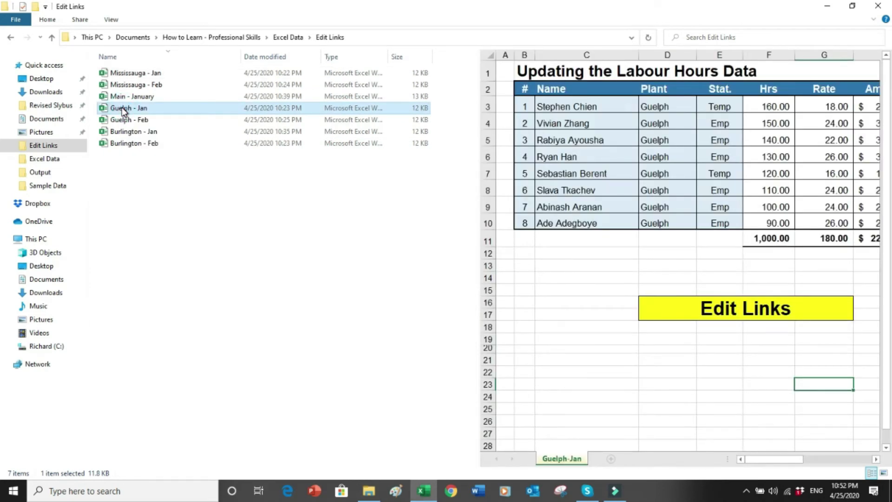
left_click(424, 489)
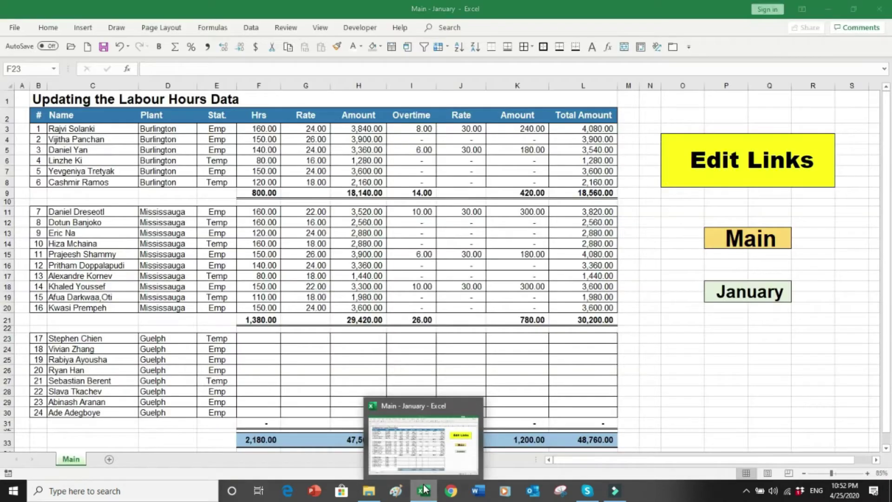
left_click(486, 436)
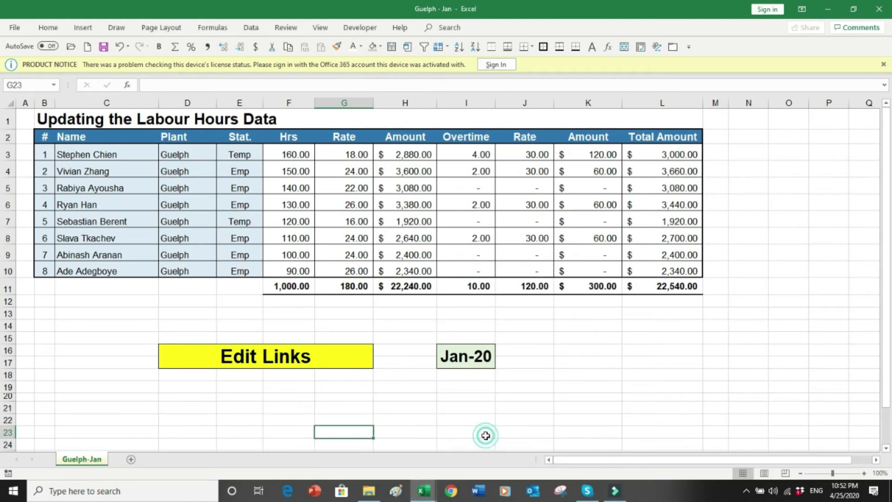
left_click(884, 65)
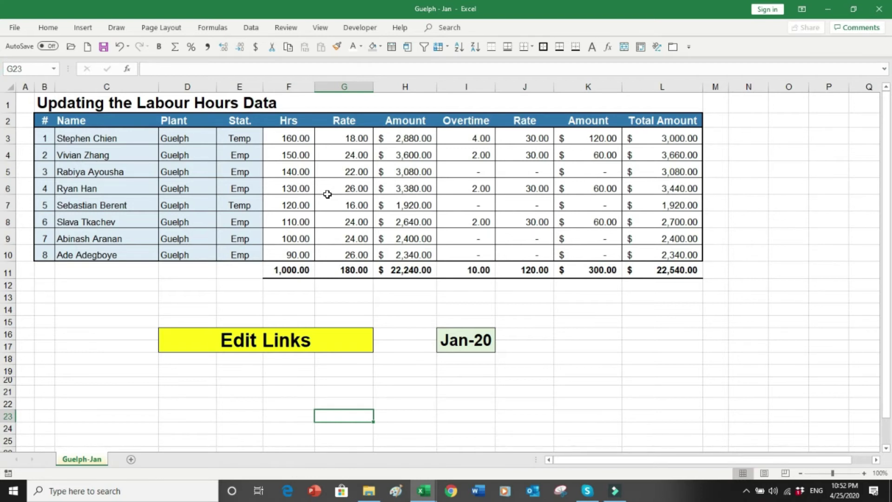
Link F23 on the Main sheet to F3 of the Guelph - Jan workbook, using a fully relative reference
key("alt+Tab")
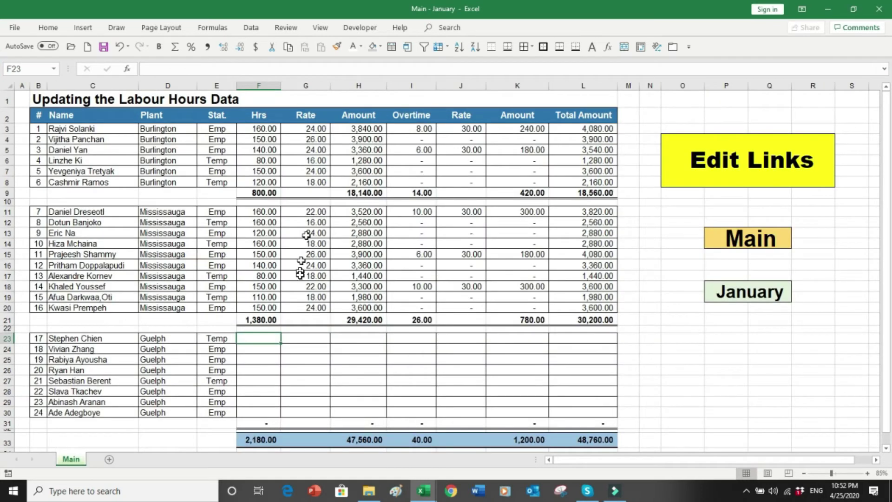
type("=")
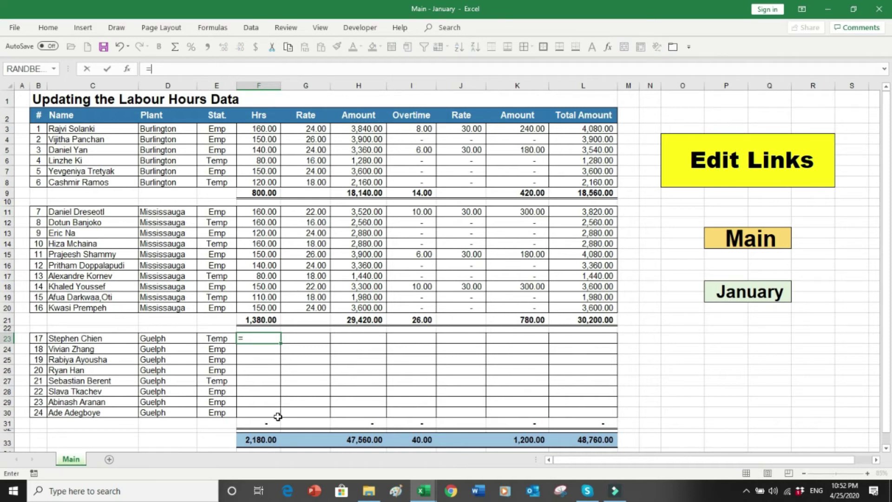
key("alt+Tab")
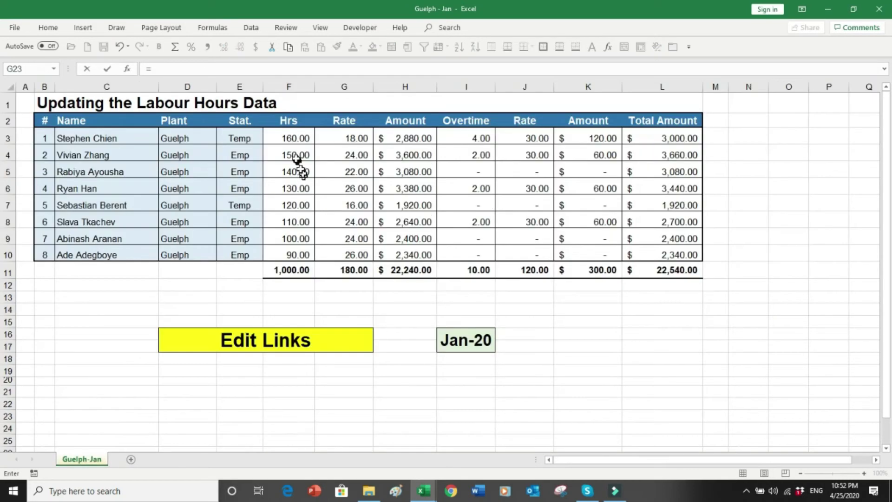
left_click(292, 139)
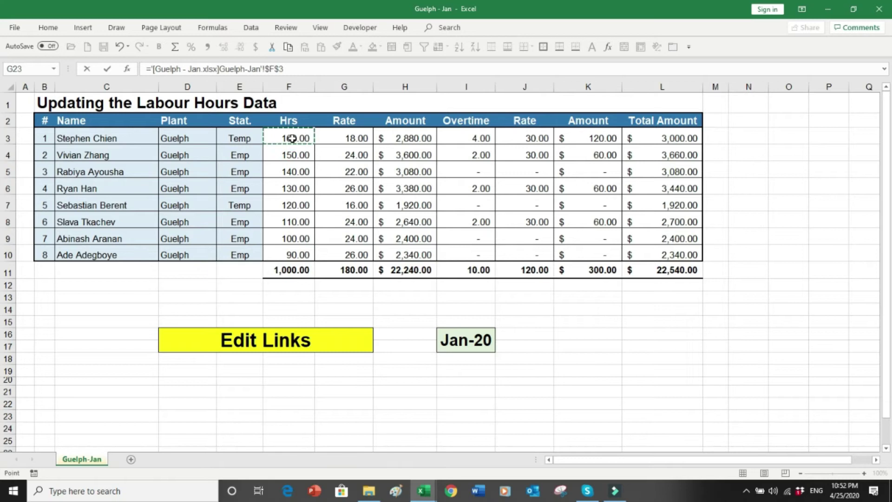
key("F4")
key("F4")
key("F4")
key("F4")
key("Return")
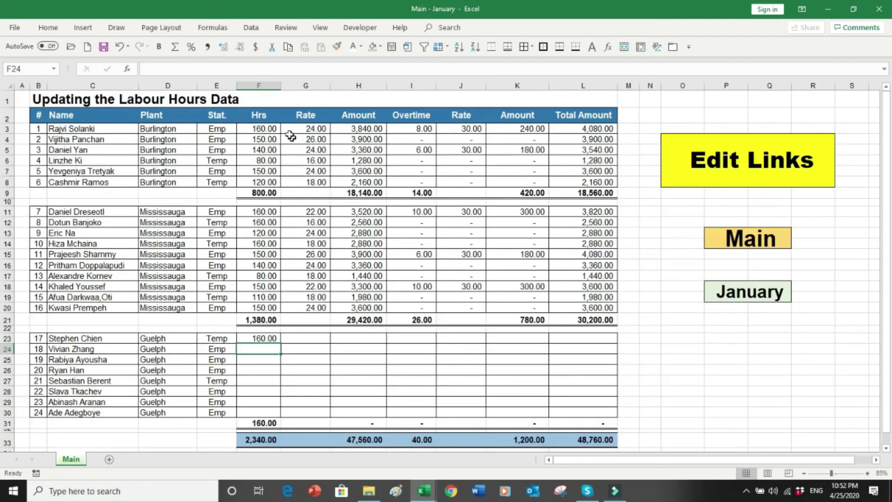
Fill the link formula from F23 across and down the Guelph block to L30, and compare the total in L31 with the source workbook
left_click(270, 339)
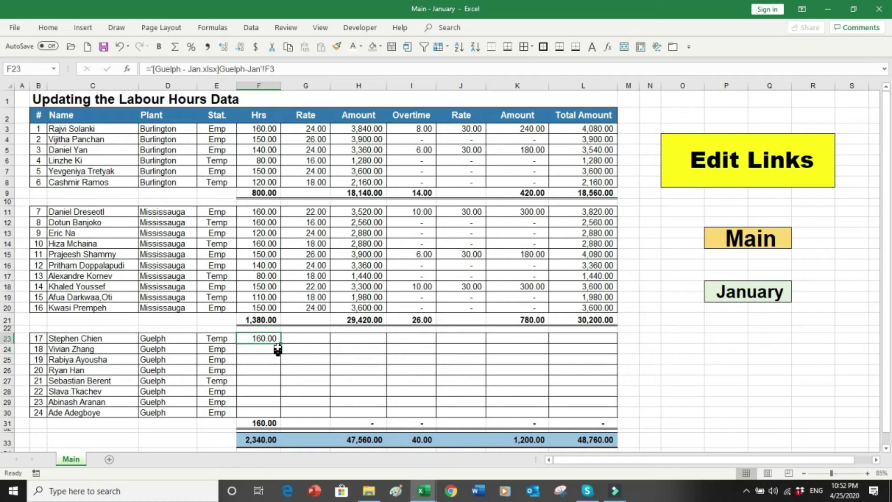
left_click_drag(281, 344, 585, 412)
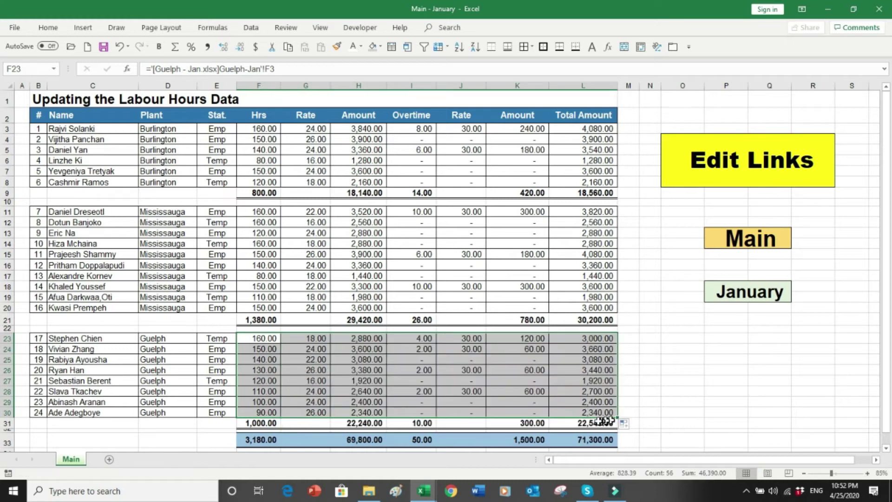
left_click(628, 424)
key("alt+Tab")
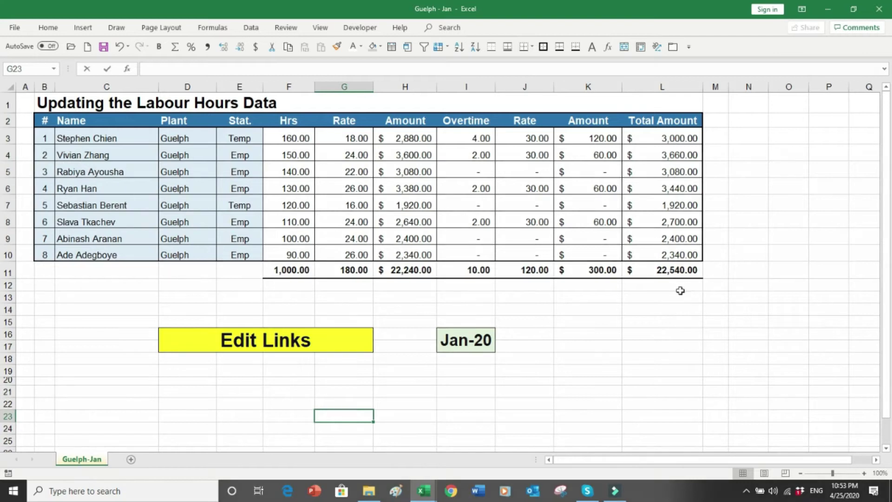
key("alt+Tab")
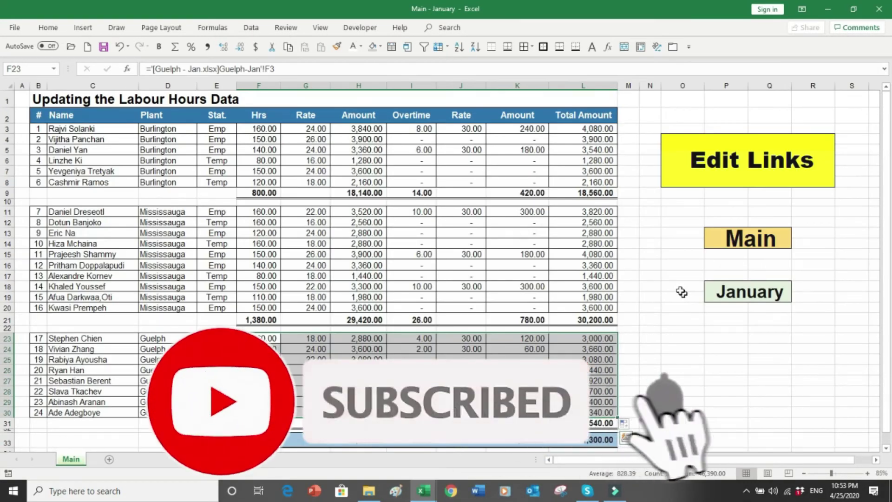
key("alt+Tab")
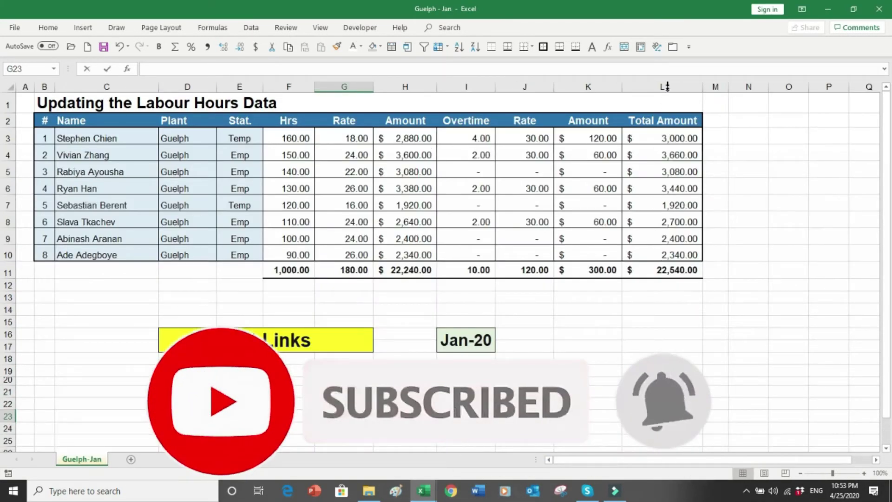
Close the Guelph - Jan workbook and save the Main - January workbook
left_click(673, 47)
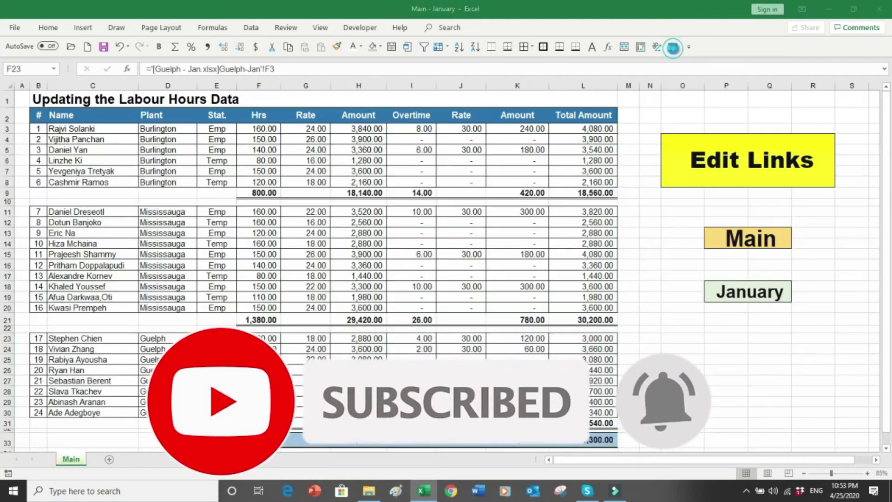
left_click(469, 223)
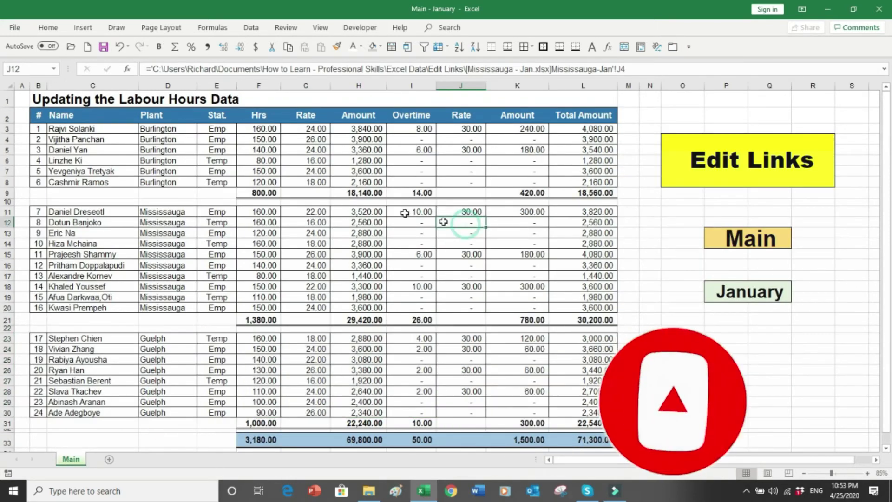
left_click(103, 47)
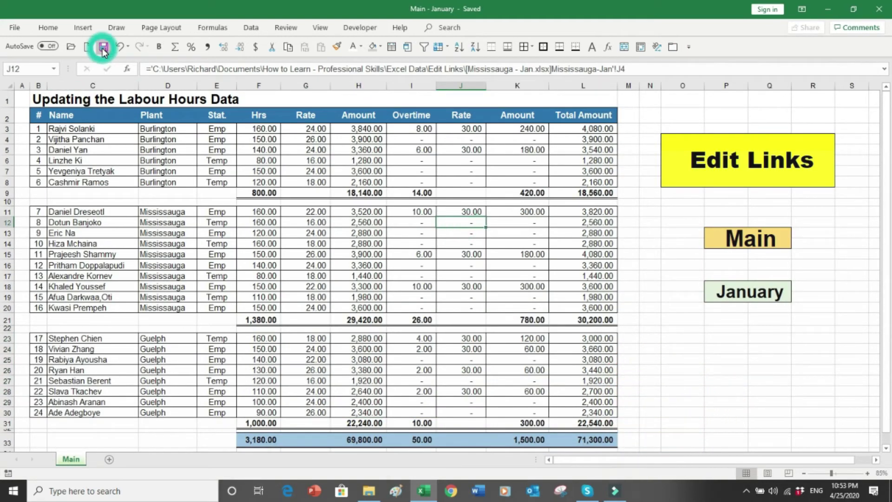
Update the values of the Burlington, Guelph and Mississauga - Jan sources together through Edit Links, and close the dialog
left_click(293, 139)
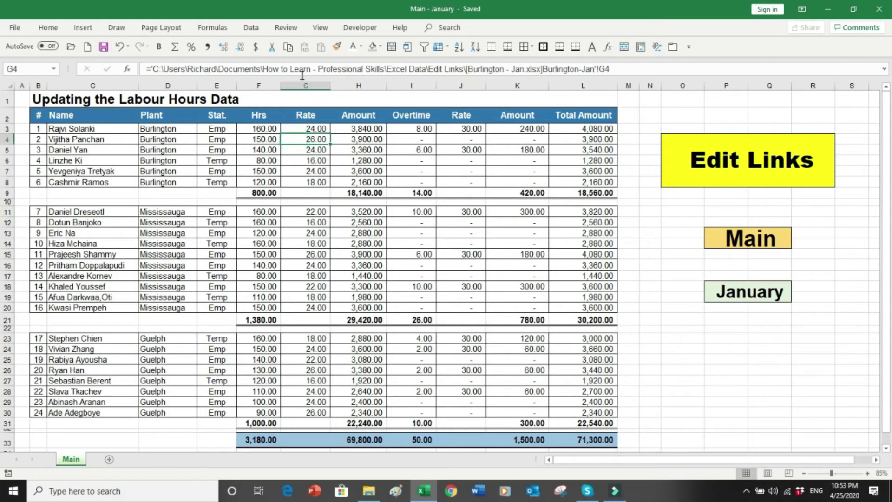
left_click(251, 28)
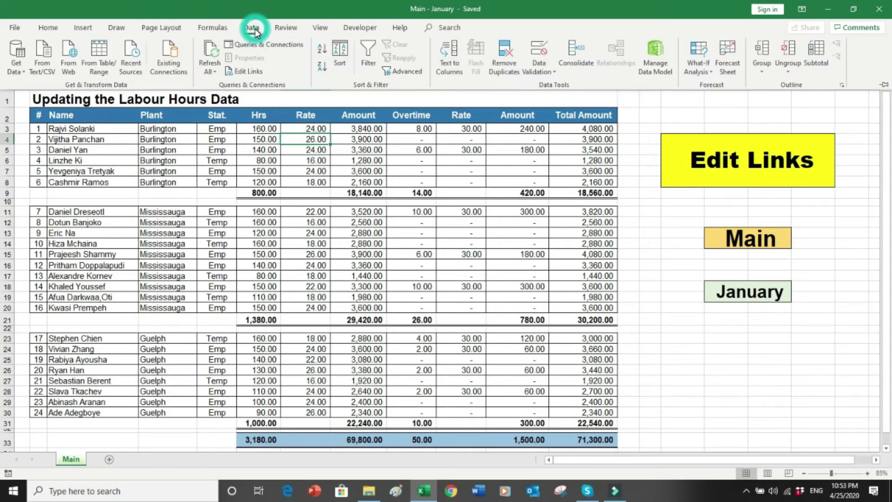
left_click(259, 74)
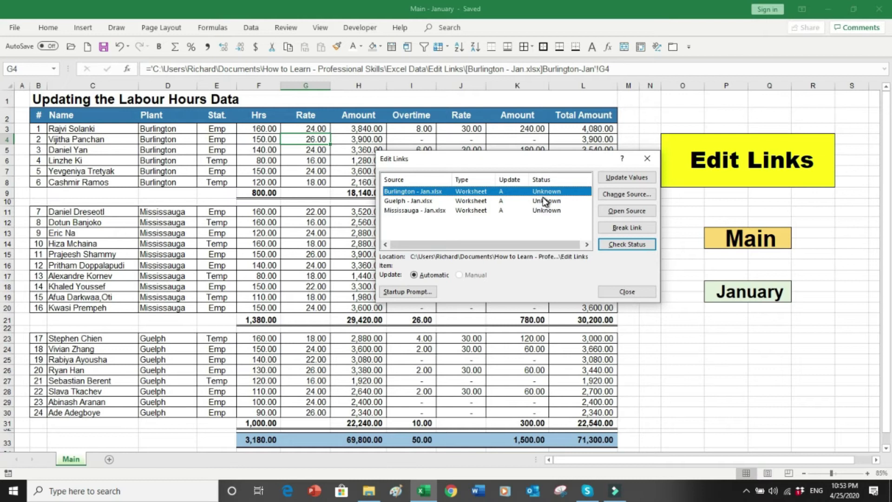
key("shift+Down")
key("shift+Down")
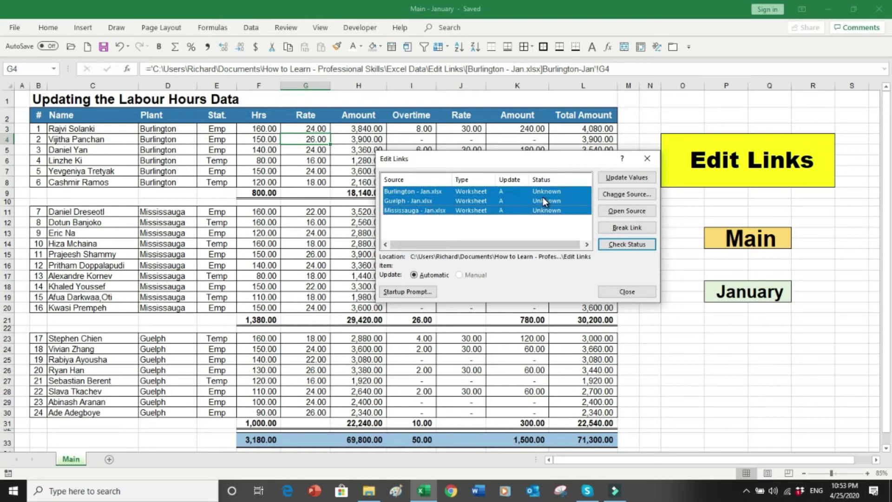
left_click(627, 181)
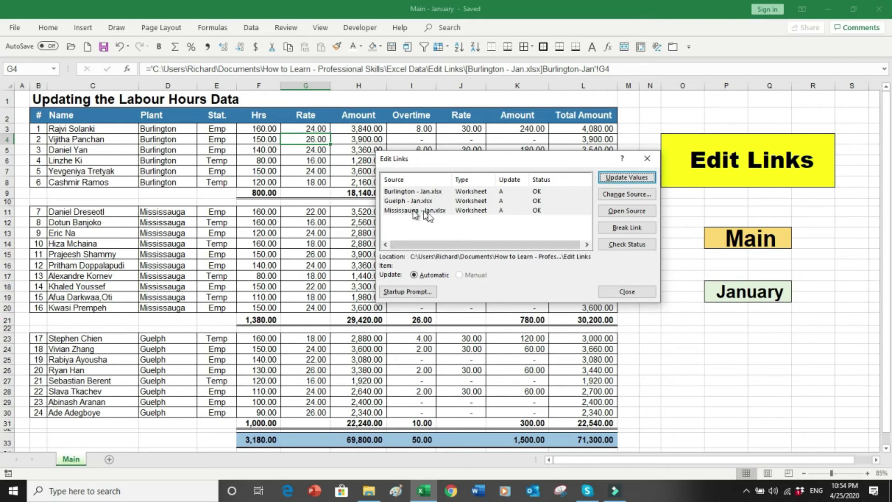
left_click(420, 192)
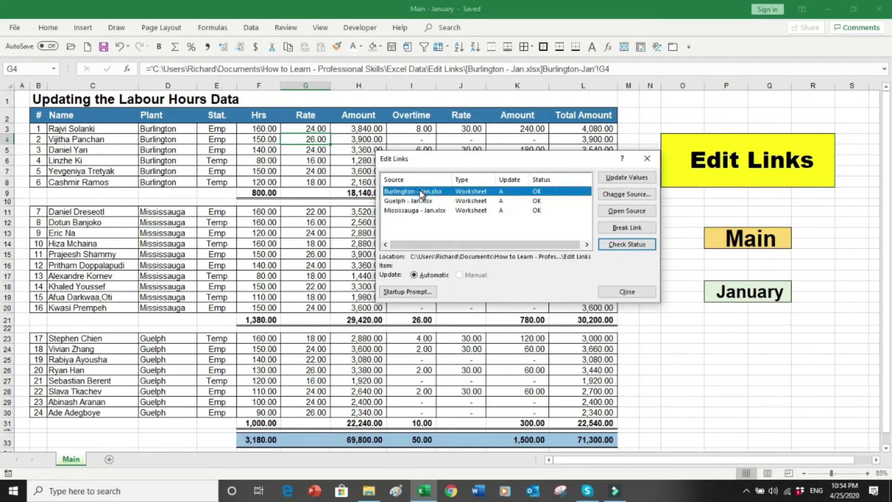
key("shift+Down")
key("shift+Down")
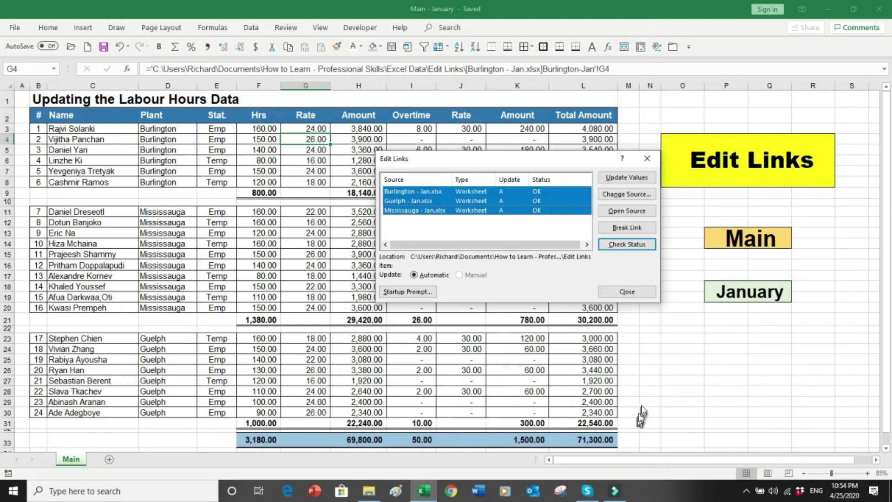
key("Escape")
Save the Main - January workbook, and save a copy of it as Main - February in the Edit Links folder
left_click(430, 266)
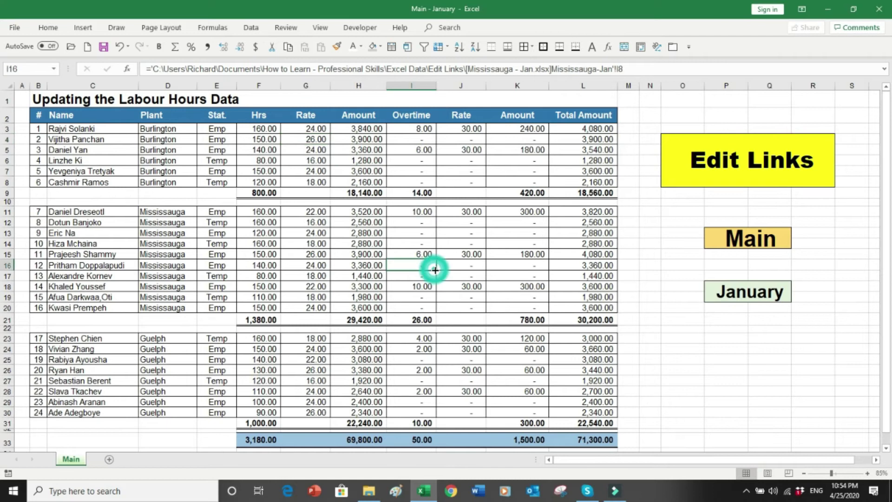
left_click(103, 47)
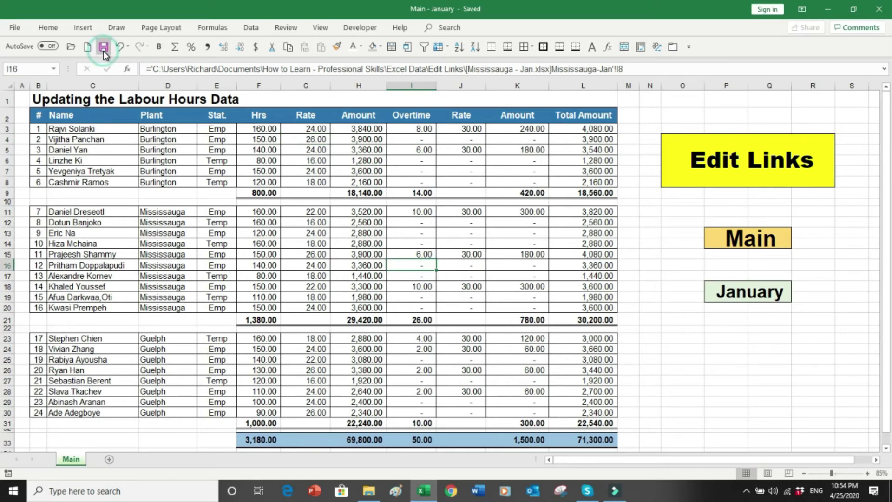
left_click(15, 29)
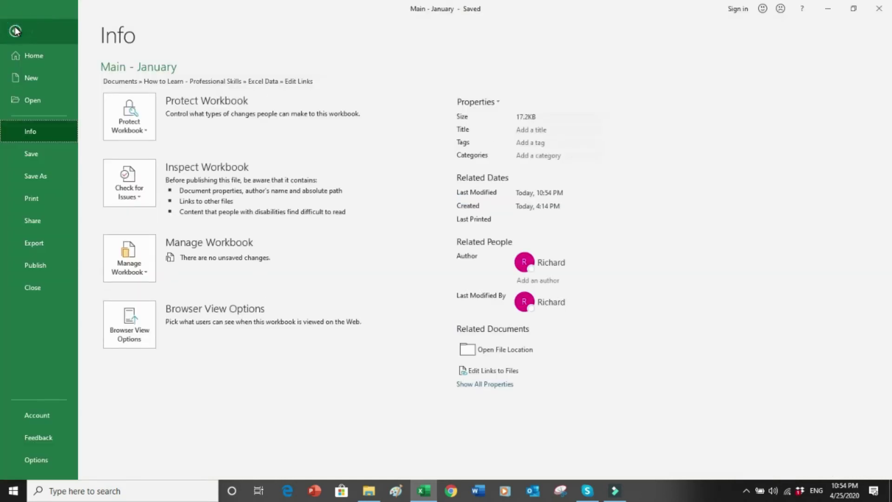
left_click(47, 176)
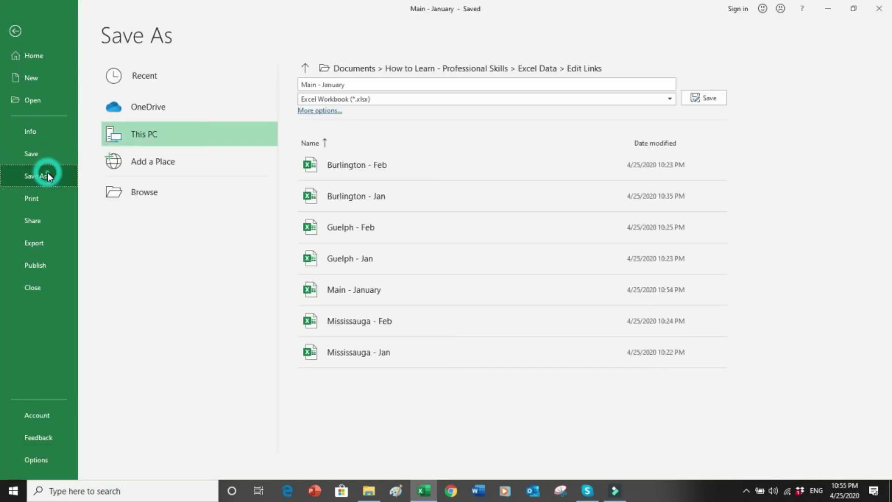
left_click(134, 195)
left_click(134, 196)
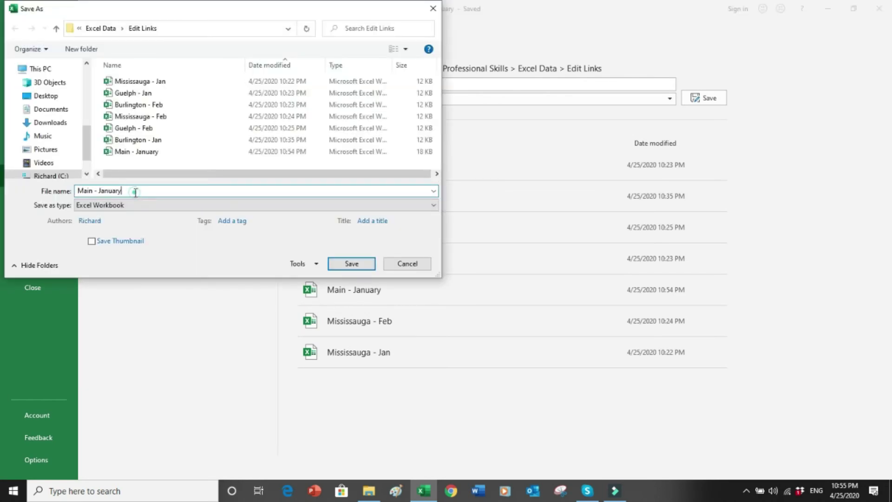
key("BackSpace")
key("BackSpace")
key("BackSpace")
key("BackSpace")
key("BackSpace")
key("BackSpace")
key("BackSpace")
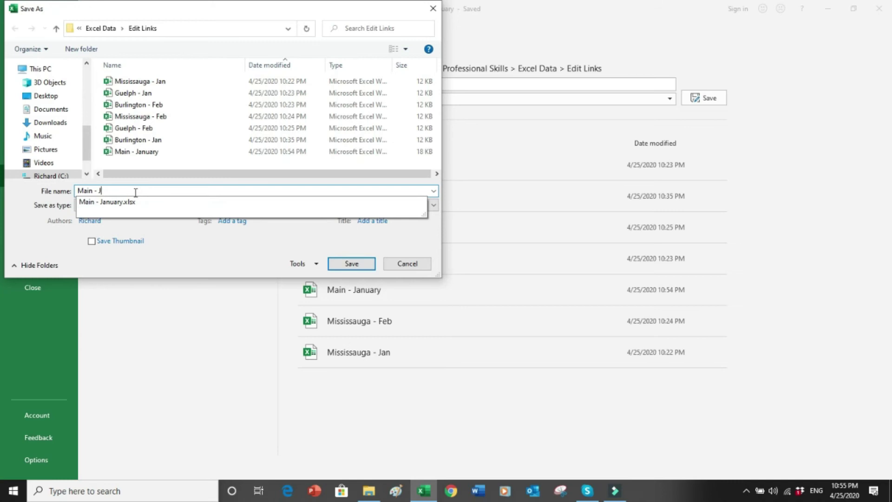
type("Feb")
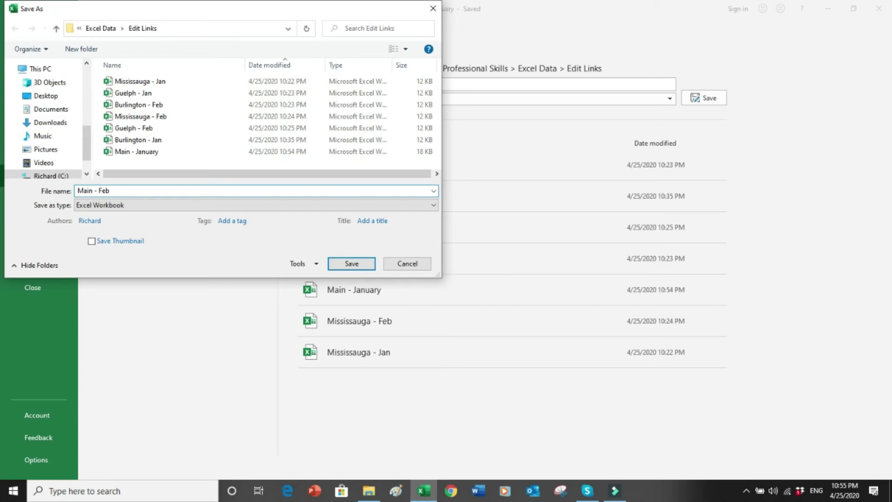
type("ruary")
key("Return")
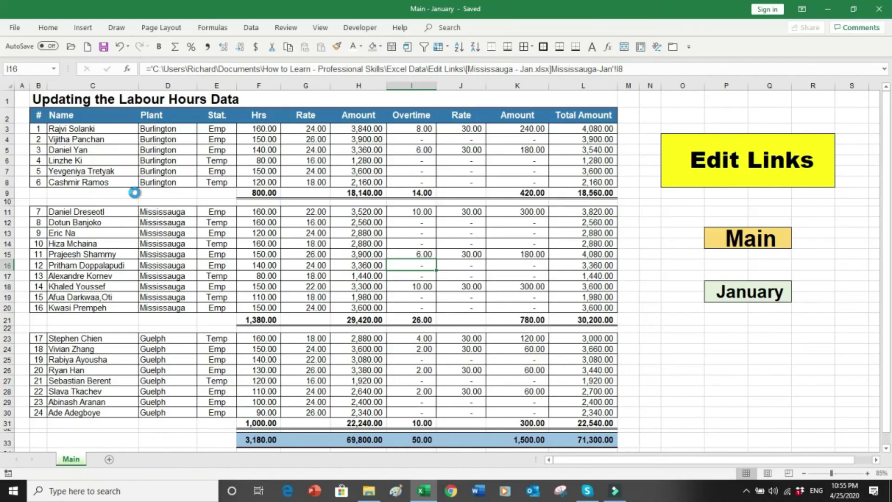
Change the month label in P18 of the Main - February workbook to Feb
left_click(719, 298)
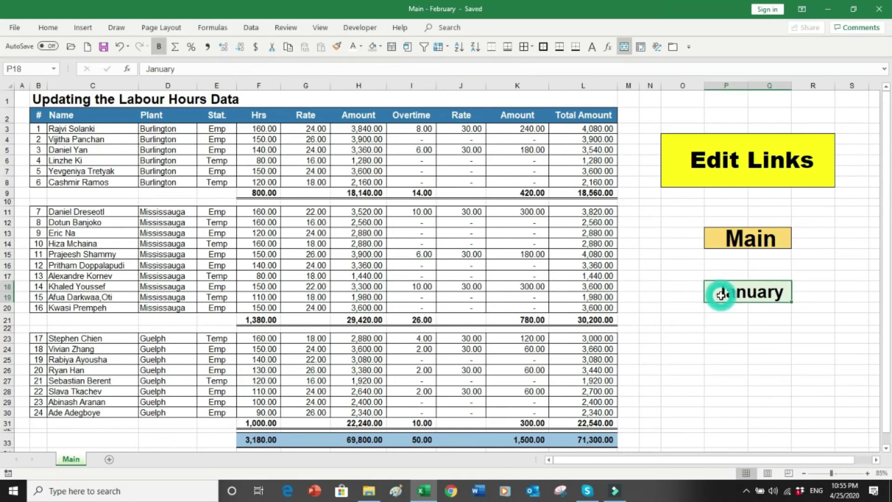
type("Feb")
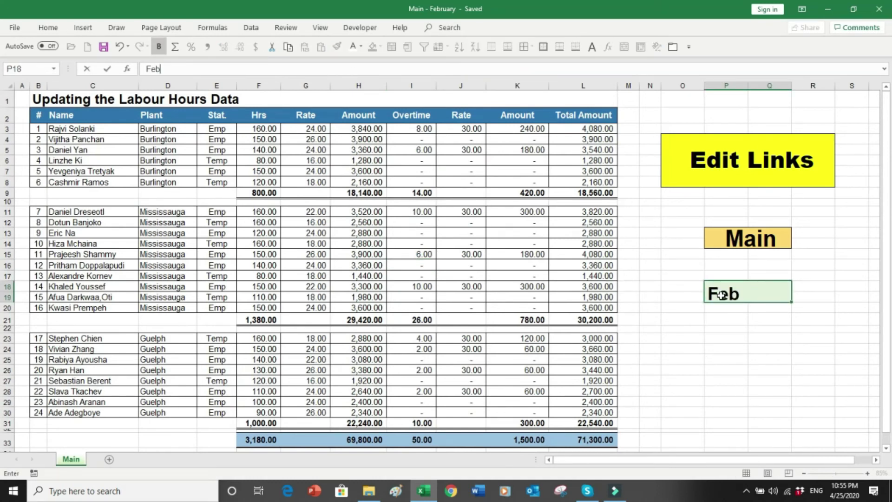
key("Return")
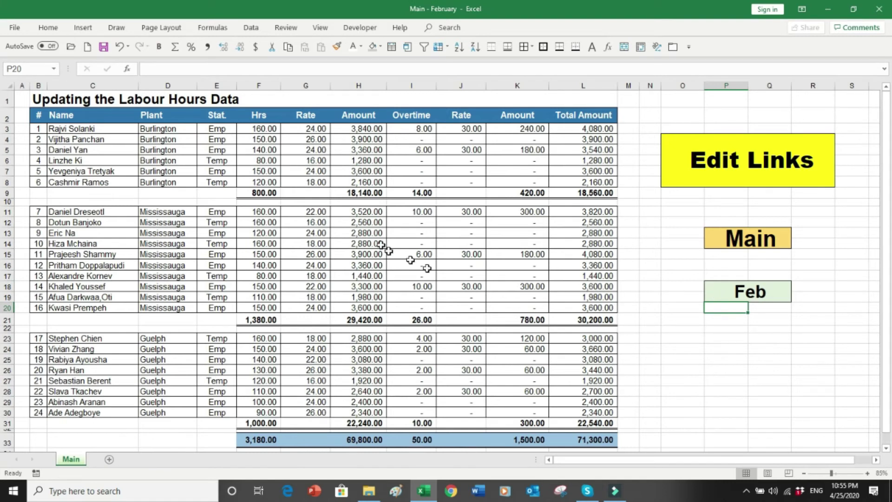
Examine the source references in the link formulas of F3, I15 and H26 for the three plants
left_click(264, 129)
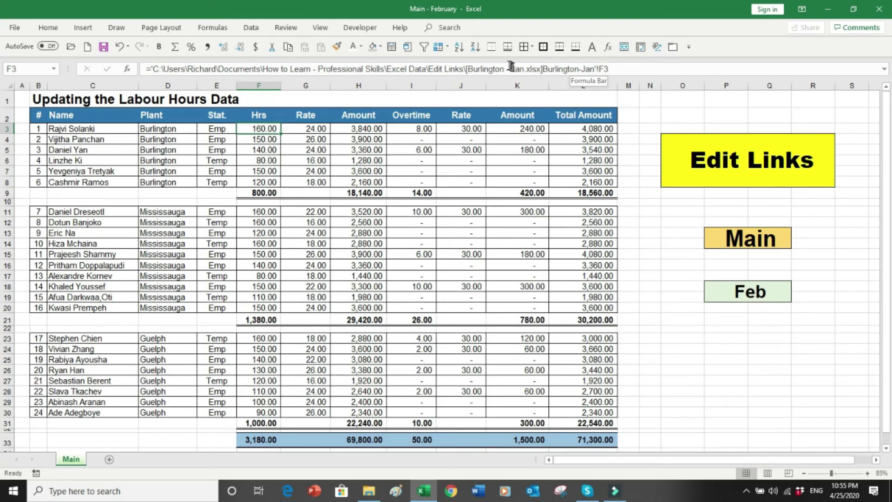
left_click_drag(511, 68, 608, 68)
key("Escape")
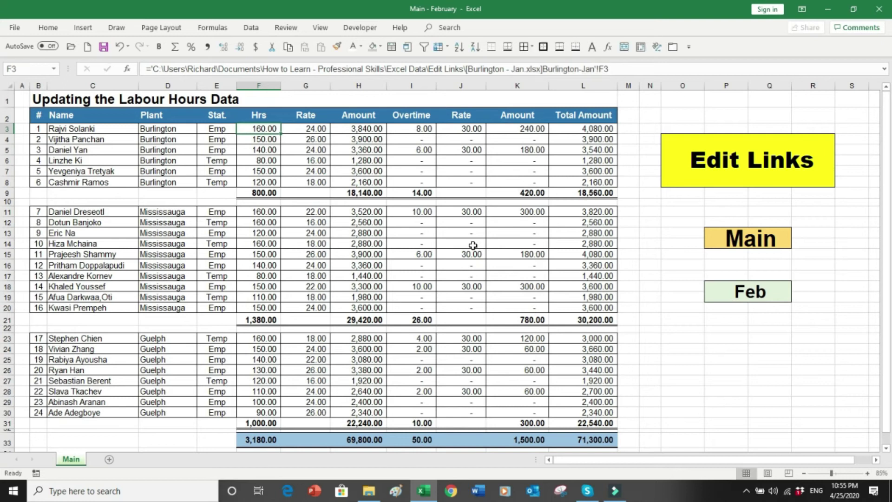
left_click(409, 255)
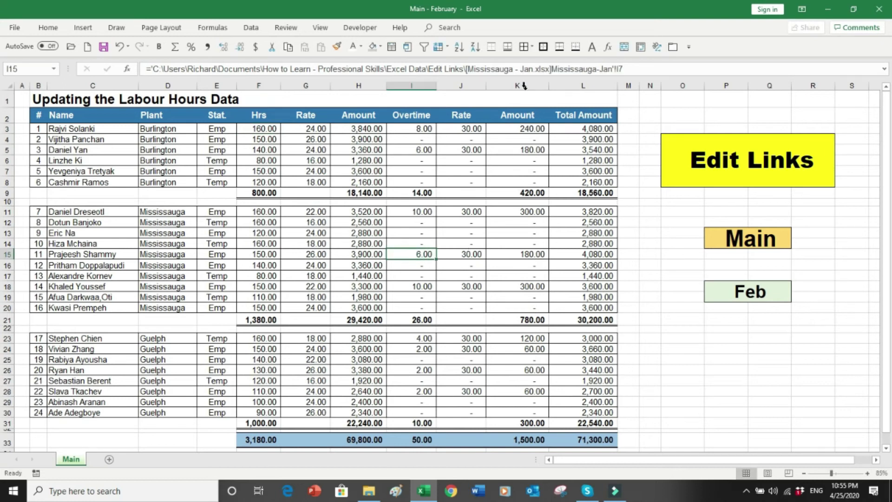
left_click_drag(521, 69, 601, 69)
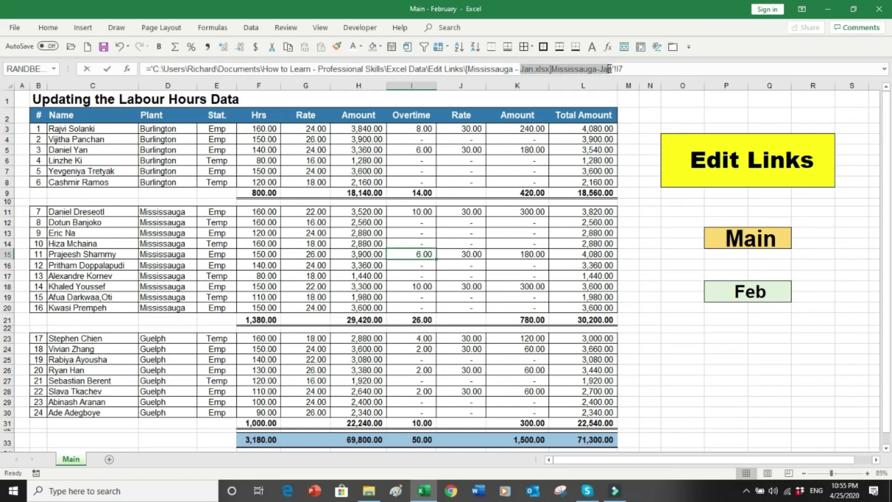
key("Escape")
left_click(366, 370)
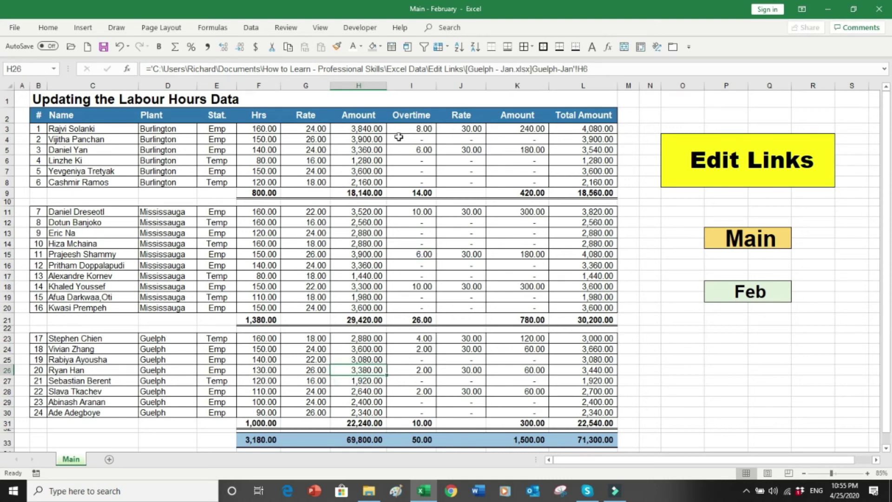
Through Edit Links, change the Burlington - Jan source to the Burlington - Feb workbook
left_click(265, 132)
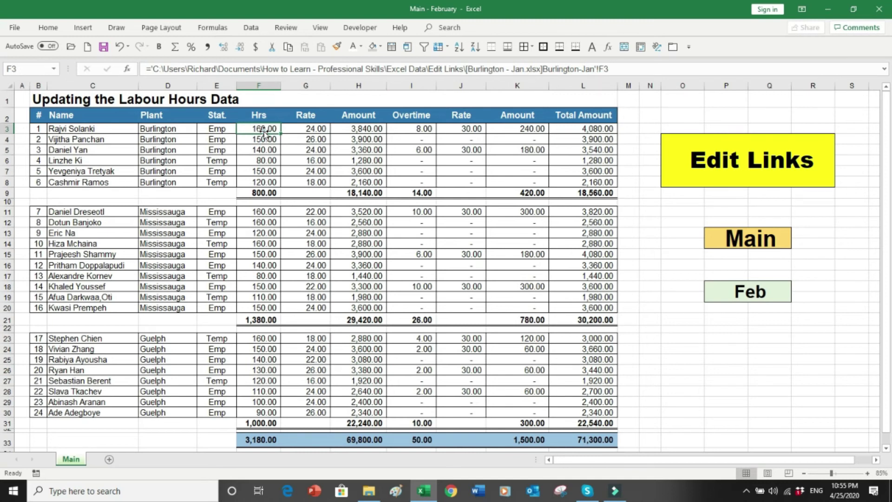
left_click(247, 29)
left_click(253, 74)
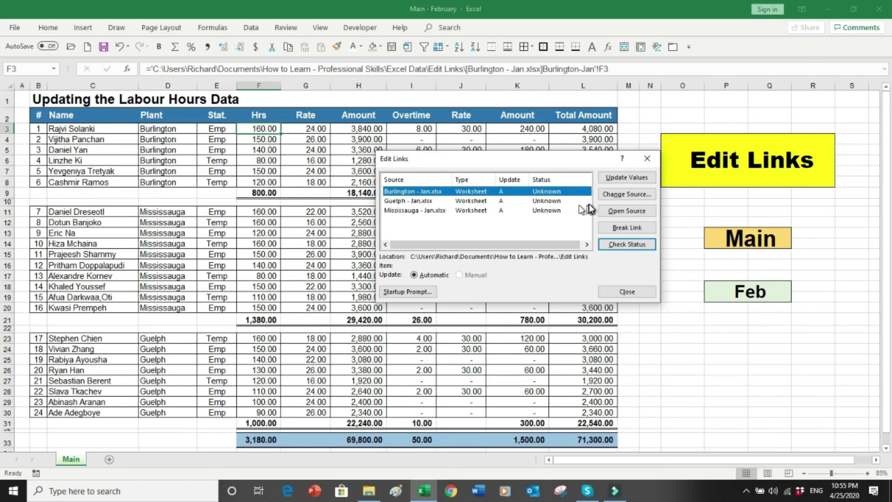
left_click(615, 200)
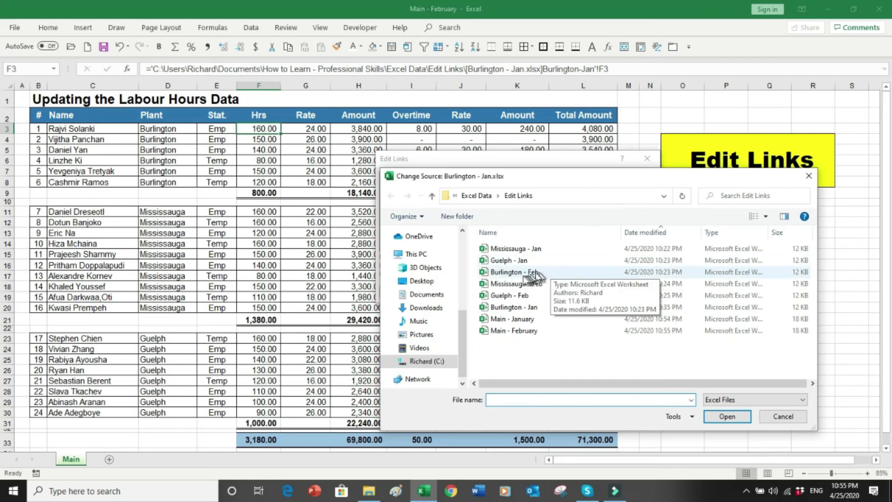
left_click(516, 274)
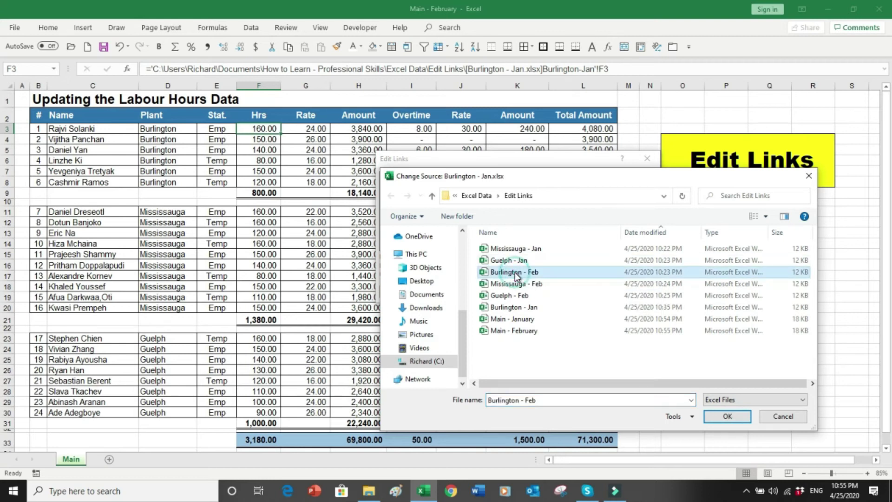
left_click(713, 413)
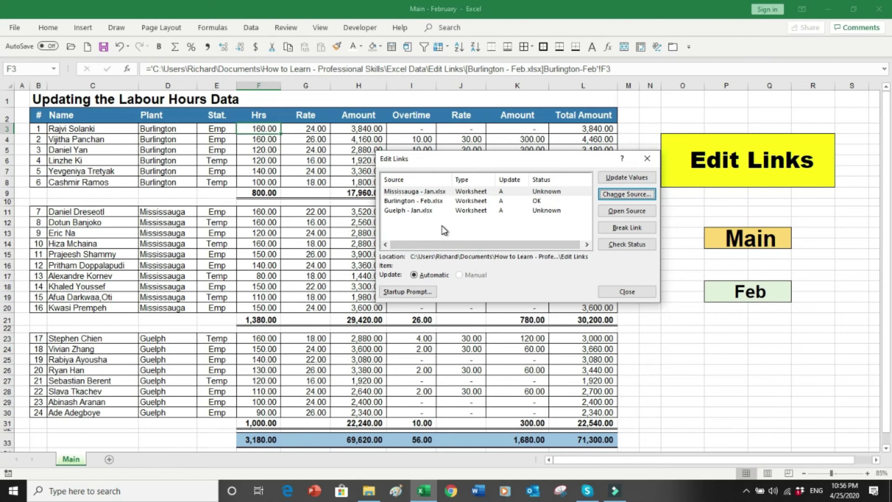
Change the Mississauga - Jan link source to the Mississauga - Feb workbook
left_click(417, 192)
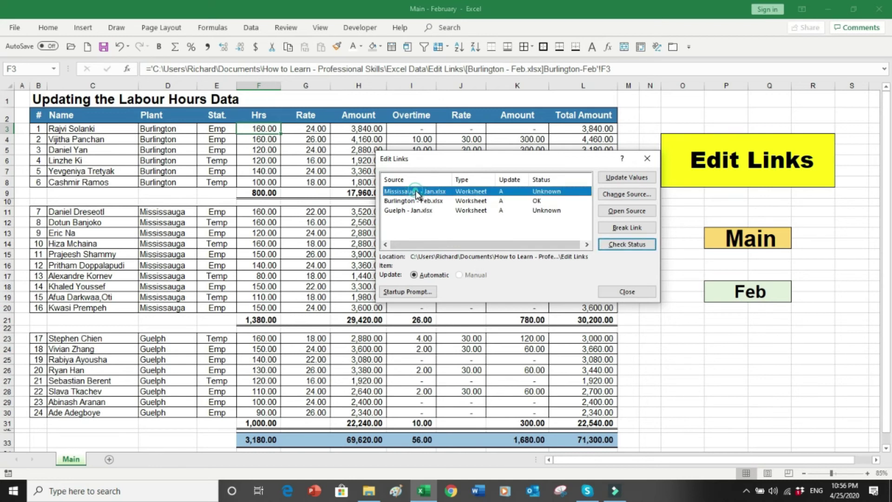
left_click(625, 195)
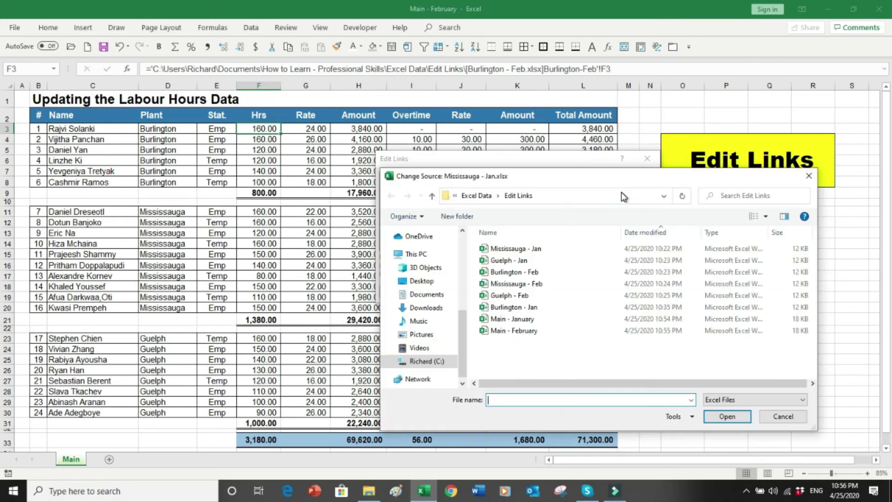
double_click(540, 283)
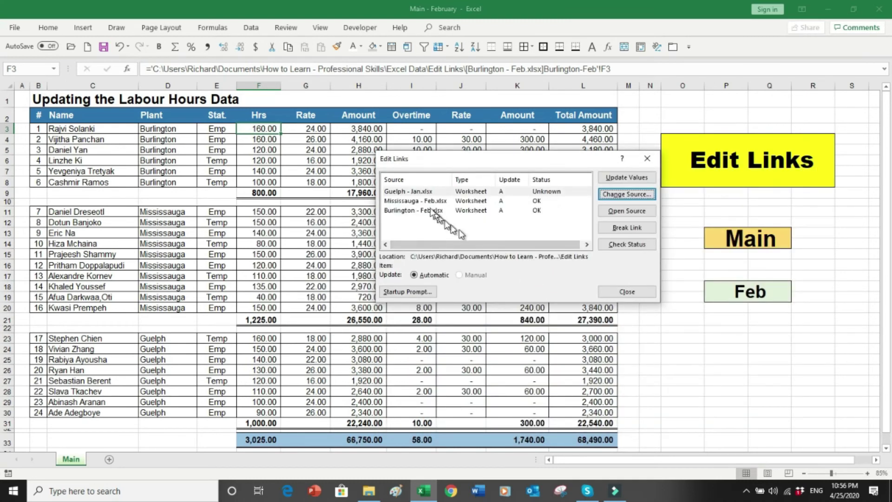
Change the Guelph - Jan link source to the Guelph - Feb workbook, and close the Edit Links dialog
left_click(416, 192)
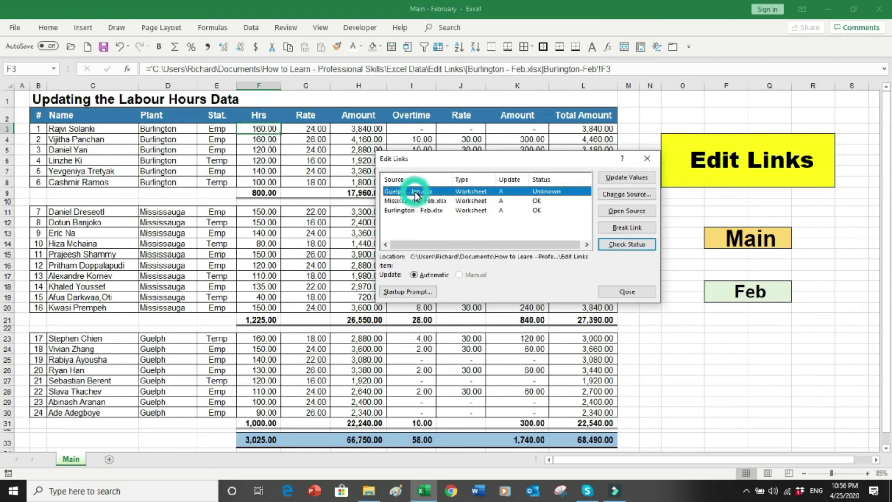
left_click(610, 195)
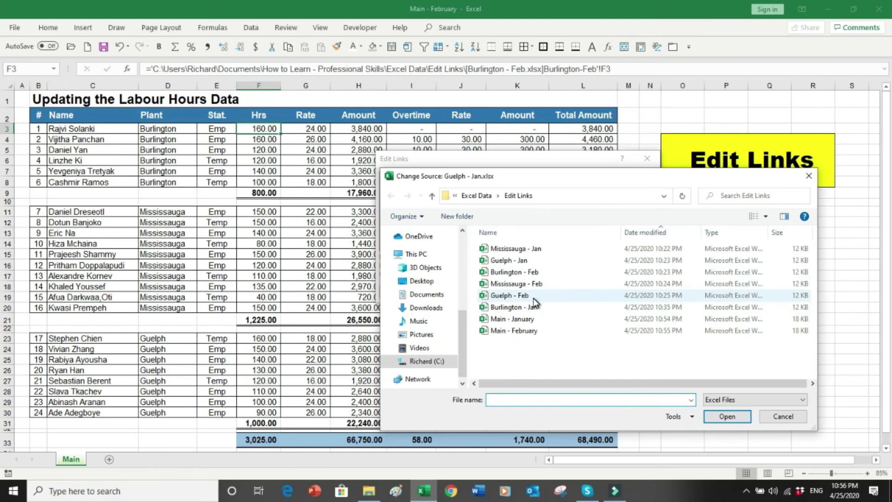
left_click(511, 295)
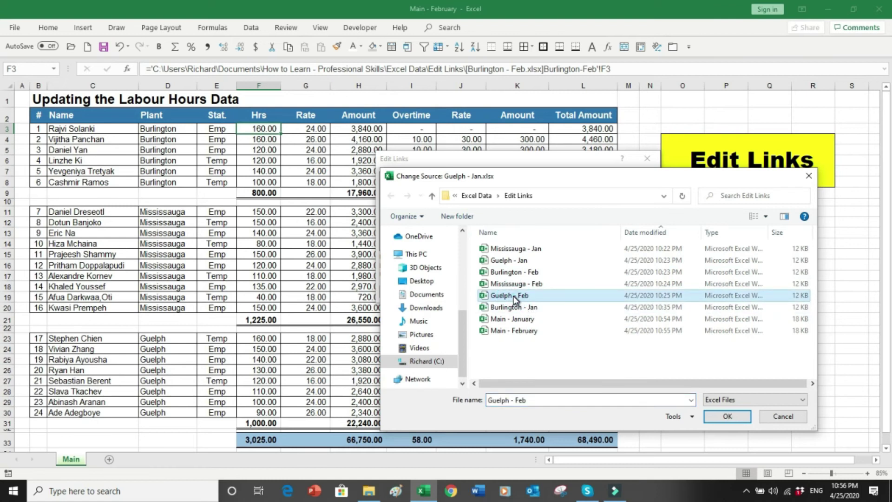
left_click(714, 417)
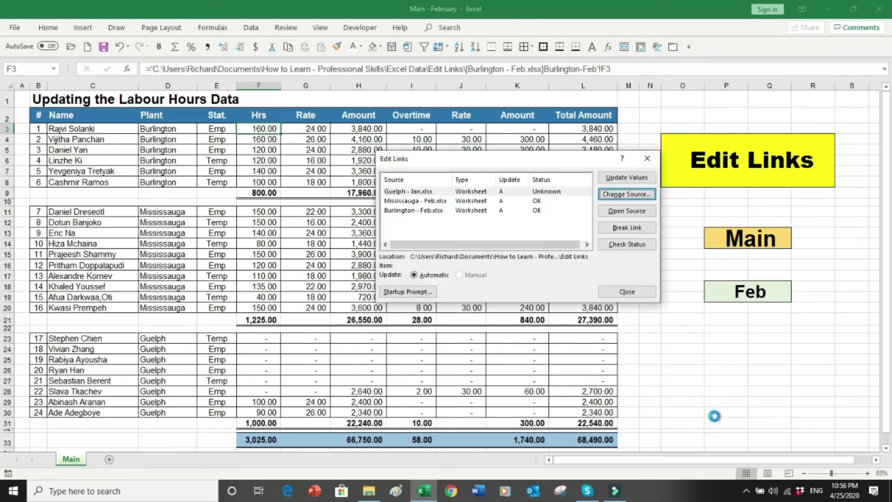
left_click(639, 295)
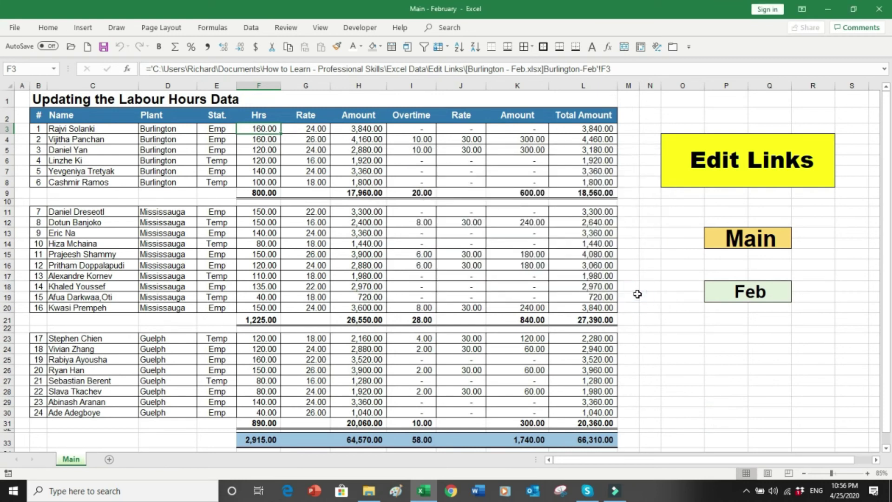
Locate the Mississauga total in L21, then open the Mississauga - Feb workbook from the Edit Links folder and dismiss its product notice
left_click(644, 318)
left_click_drag(644, 317, 566, 318)
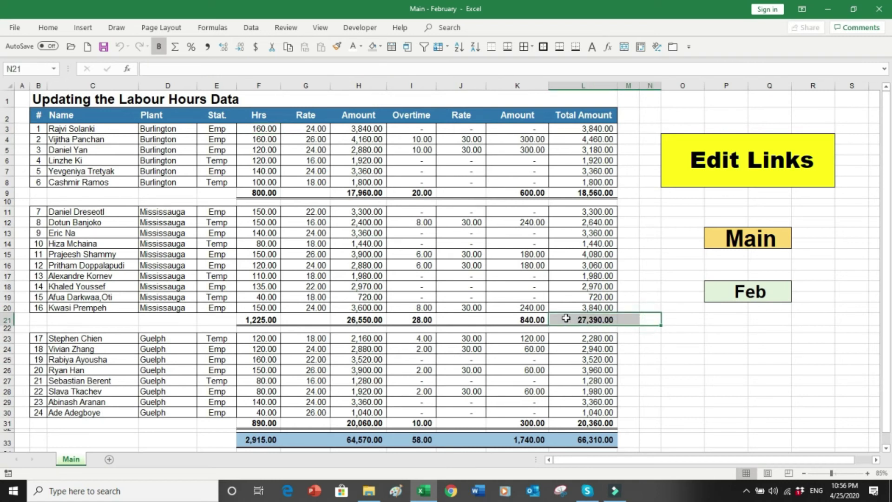
key("alt+Tab")
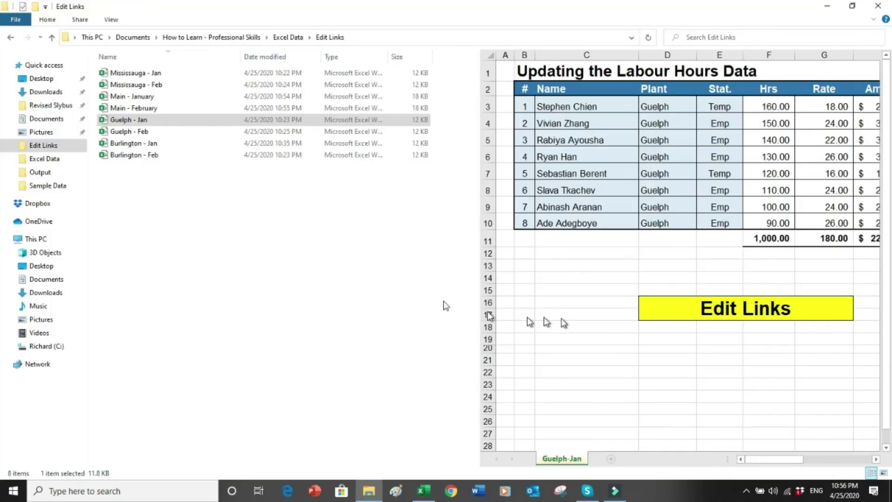
left_click(263, 232)
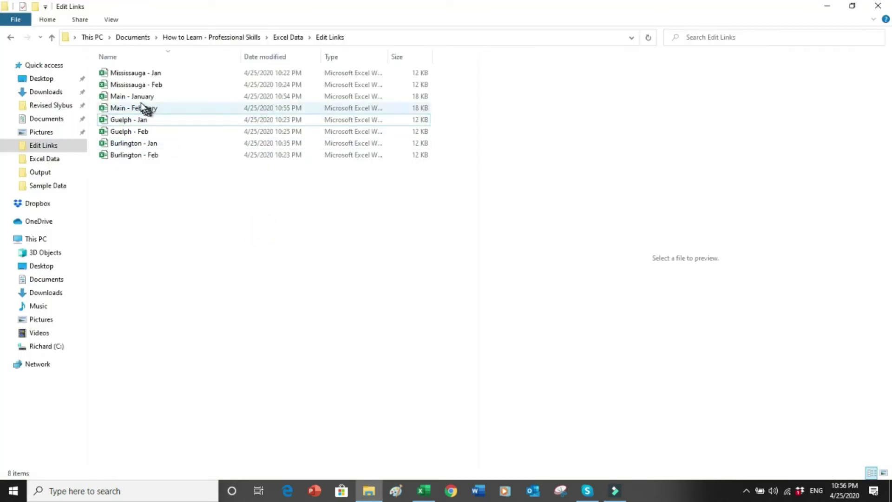
left_click(138, 86)
double_click(139, 86)
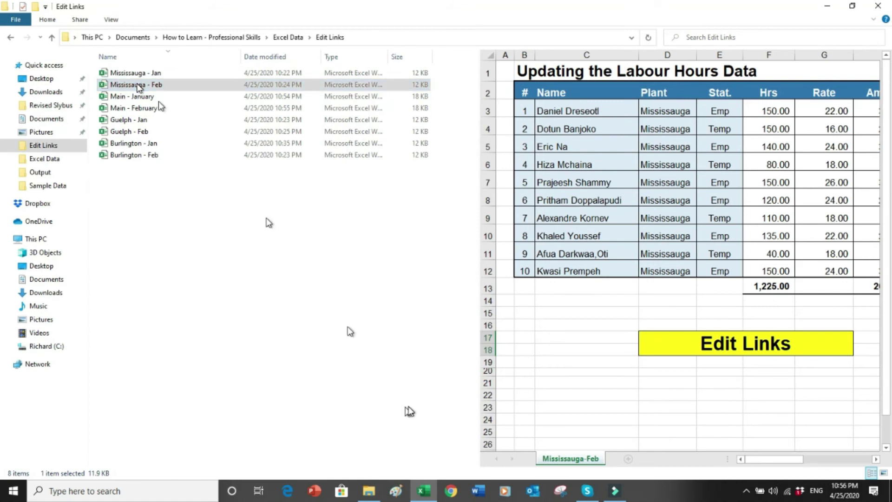
left_click(424, 494)
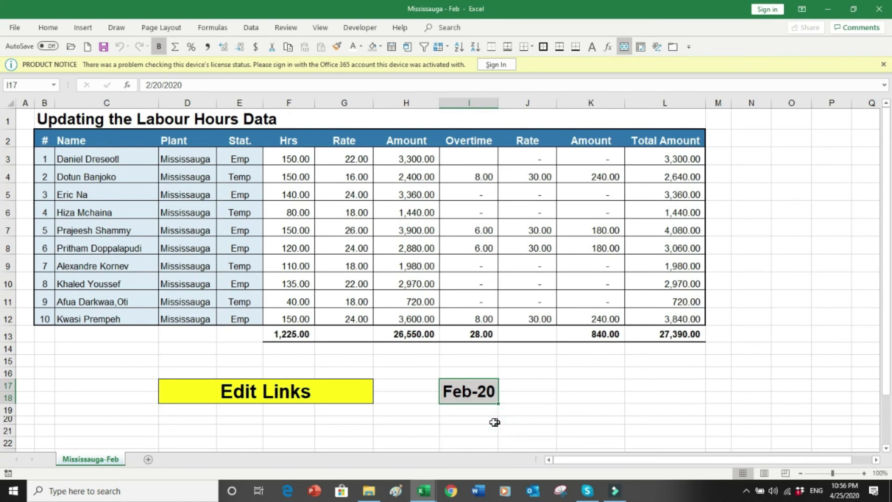
left_click(883, 67)
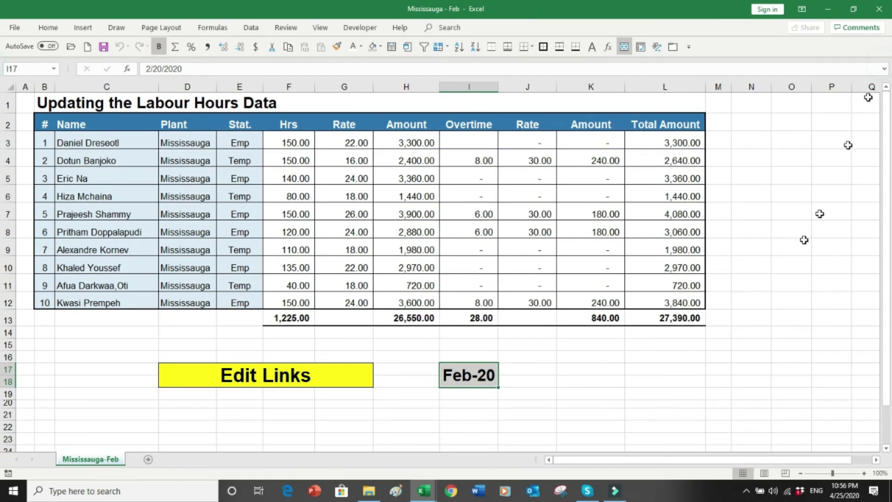
Compare the total amount in L13 of Mississauga - Feb with the Mississauga total in L21 of Main - February
left_click(721, 320)
left_click_drag(721, 320, 685, 333)
key("alt+Tab")
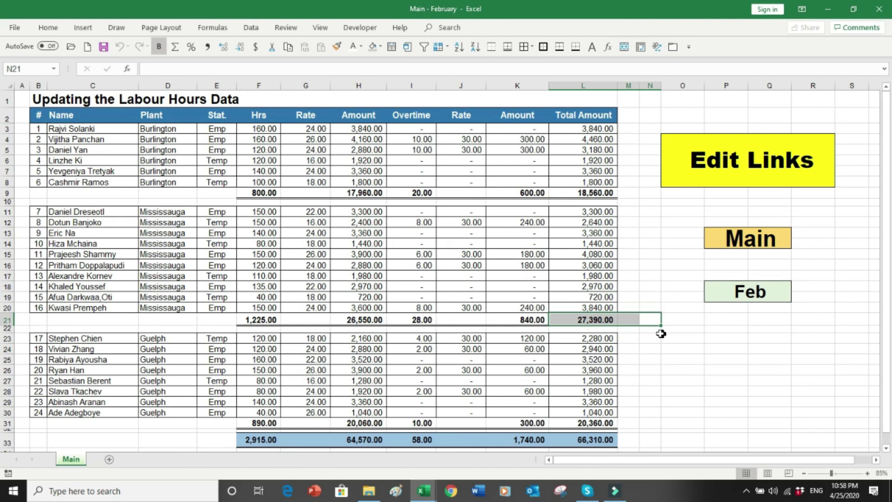
left_click(657, 338)
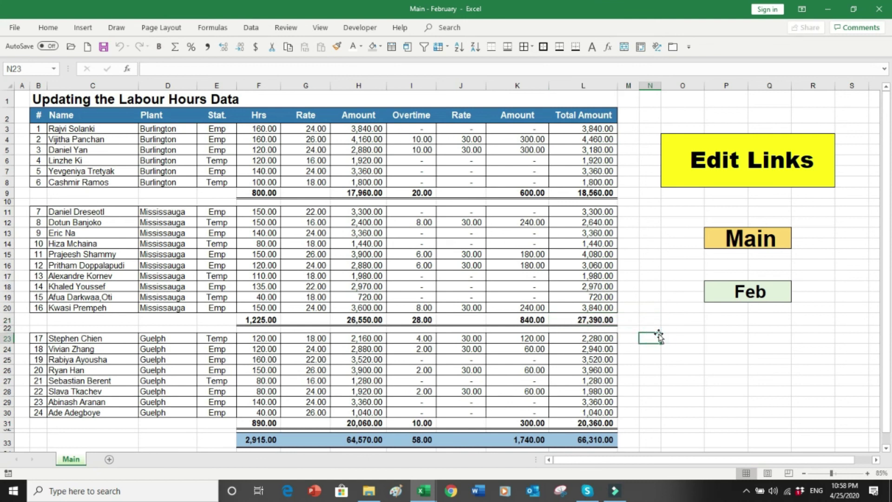